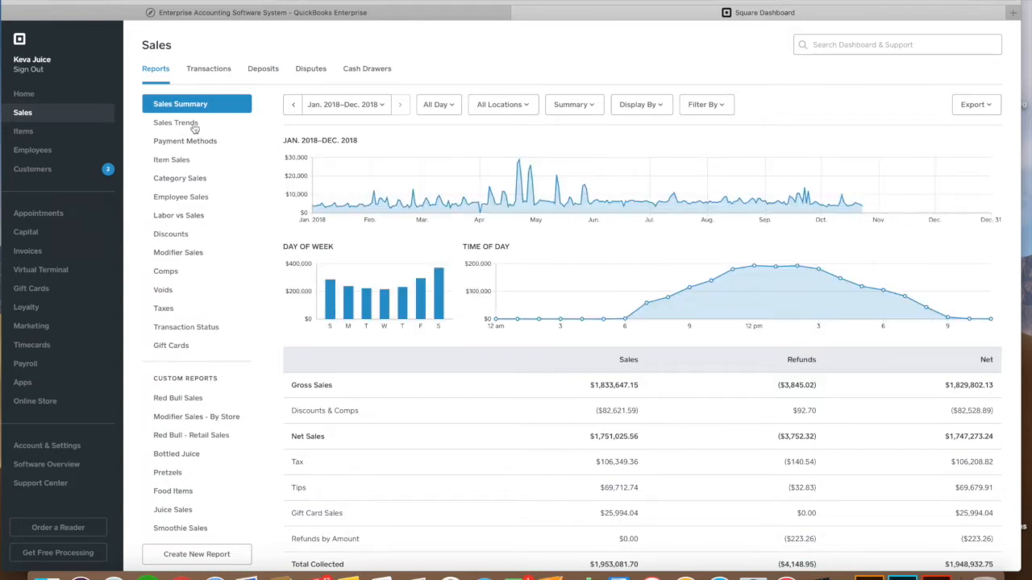
- Review the standard Sales Trends, Payment Methods and Item Sales reports, browsing the sales figures per item
{"action": "left_click", "coordinate": [176, 122]}
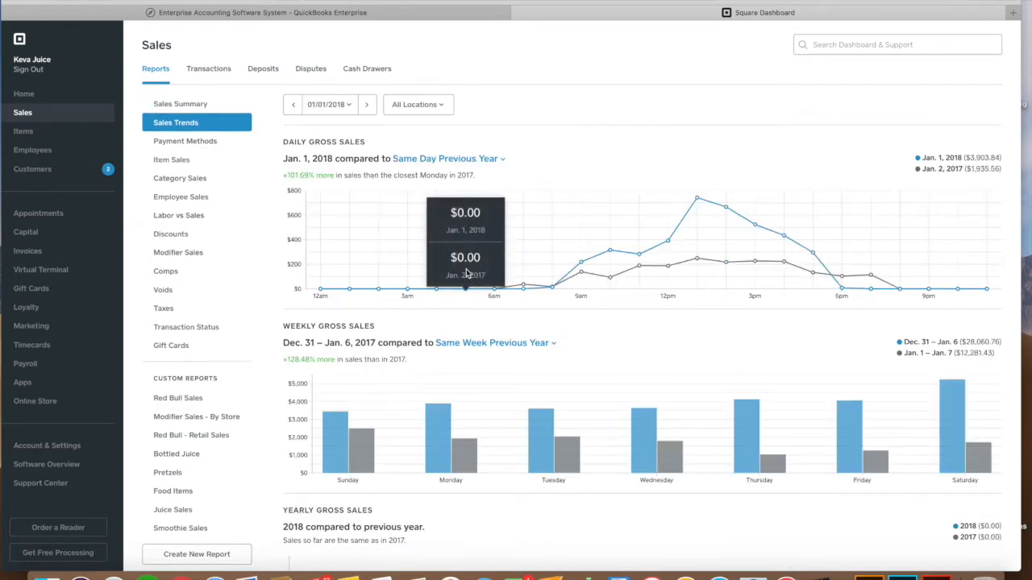
{"action": "mouse_move", "coordinate": [527, 276]}
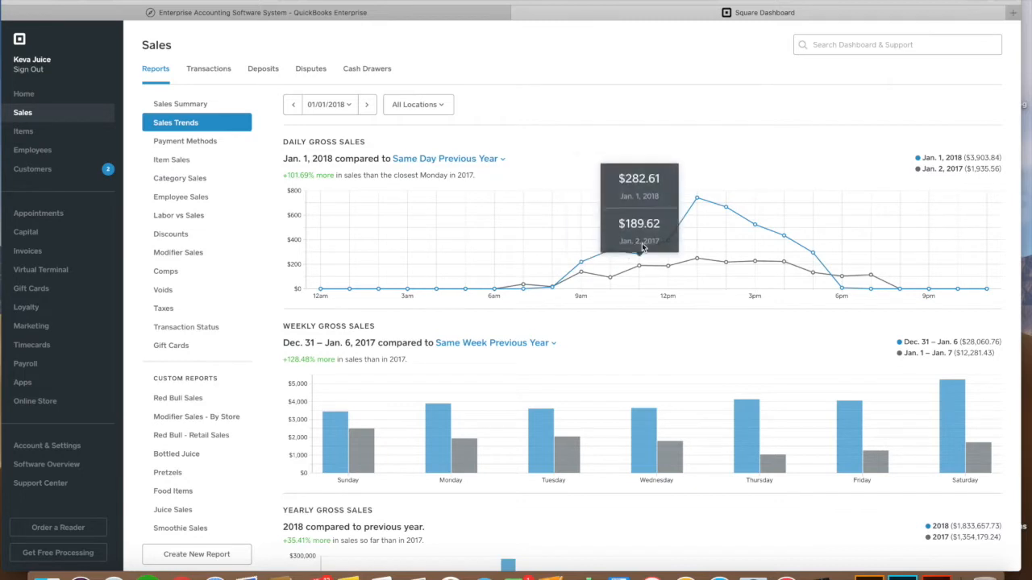
{"action": "left_click", "coordinate": [197, 141]}
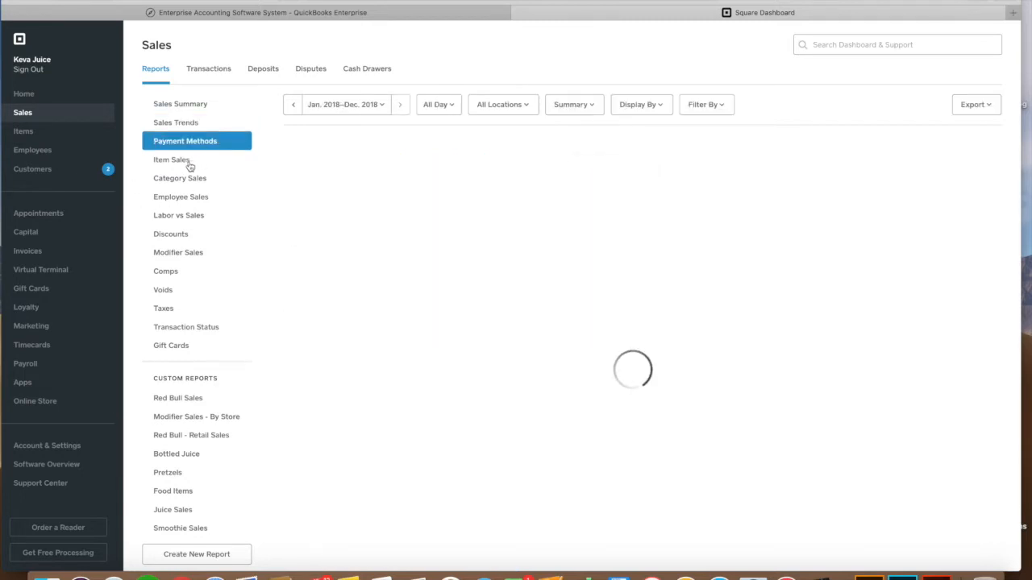
{"action": "left_click", "coordinate": [190, 162]}
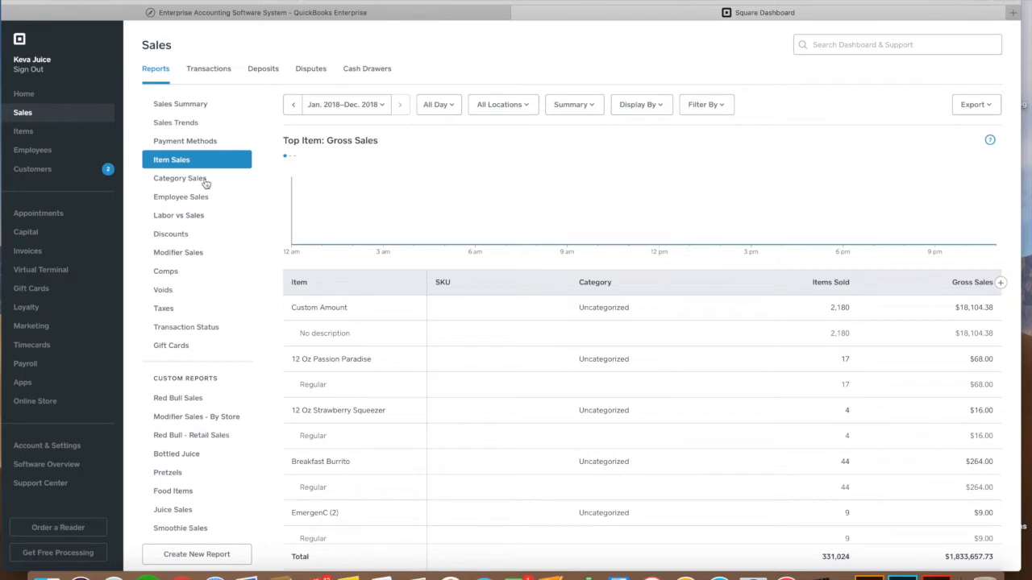
{"action": "scroll", "coordinate": [575, 490], "scroll_direction": "down", "scroll_amount": 2}
{"action": "scroll", "coordinate": [574, 489], "scroll_direction": "down", "scroll_amount": 5}
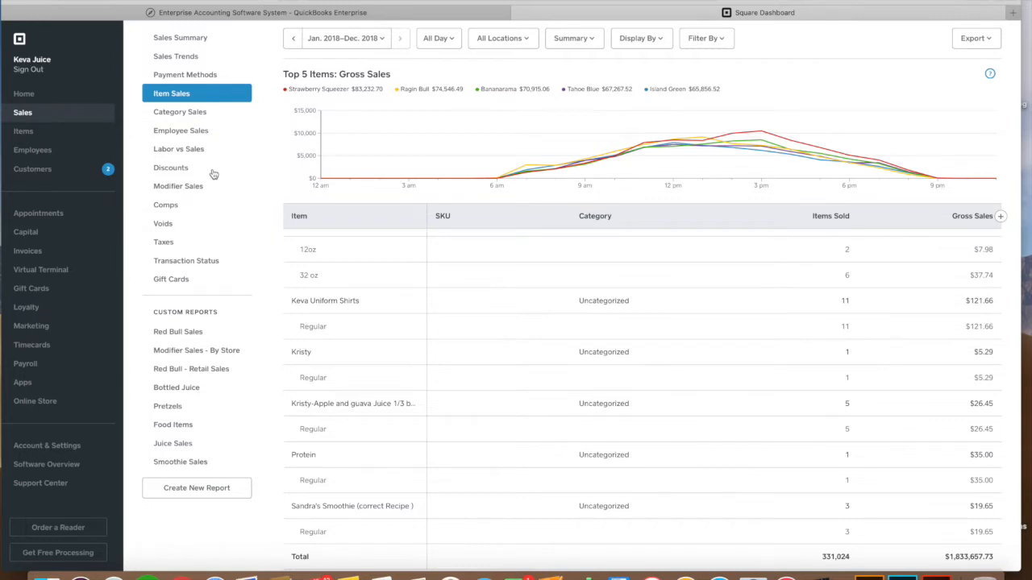
- Examine the Red Bull Sales custom report, reading through its items and sizes down to the total
{"action": "left_click", "coordinate": [180, 335]}
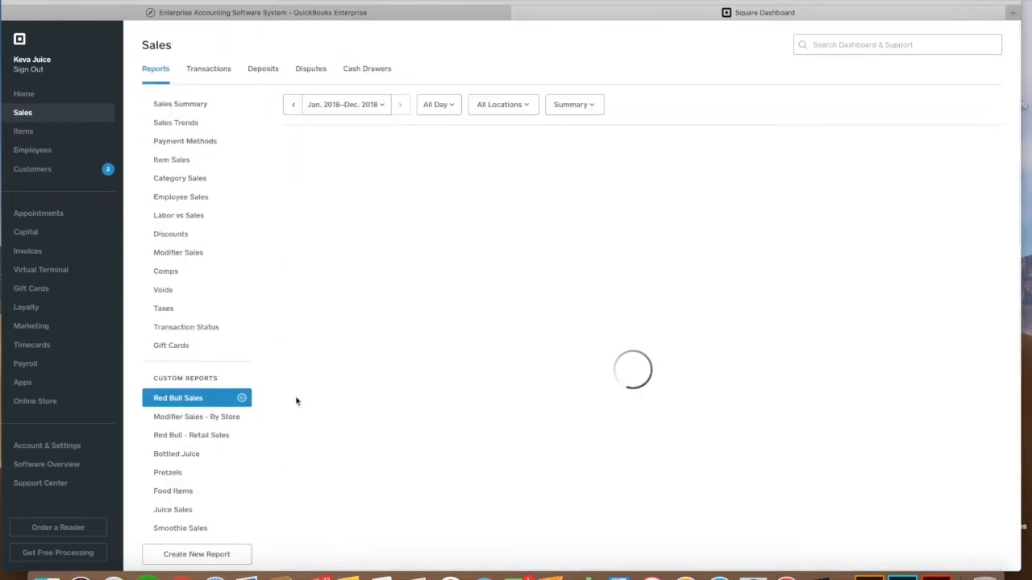
{"action": "scroll", "coordinate": [486, 359], "scroll_direction": "down", "scroll_amount": 5}
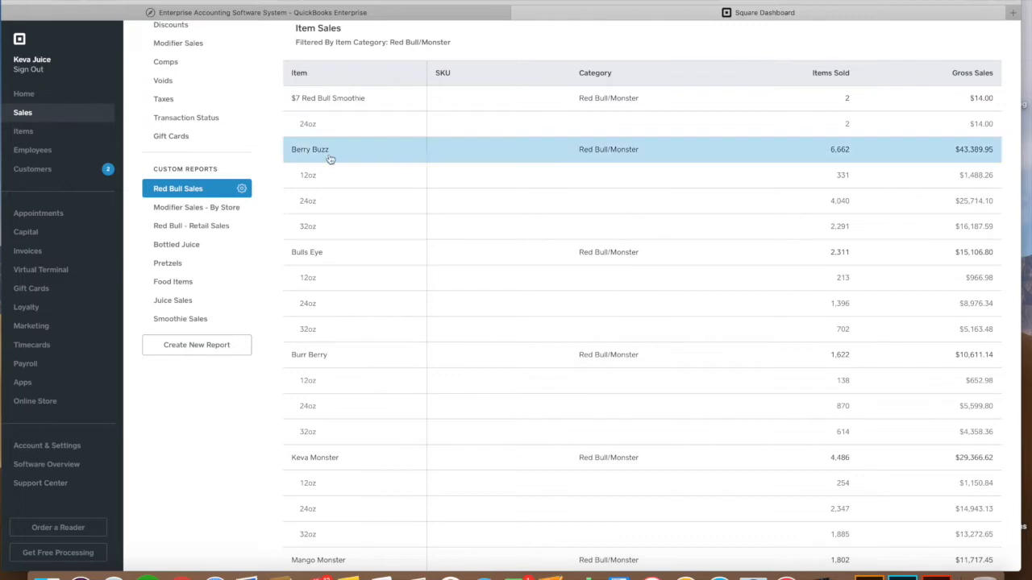
{"action": "scroll", "coordinate": [631, 272], "scroll_direction": "down", "scroll_amount": 4}
{"action": "scroll", "coordinate": [594, 321], "scroll_direction": "down", "scroll_amount": 4}
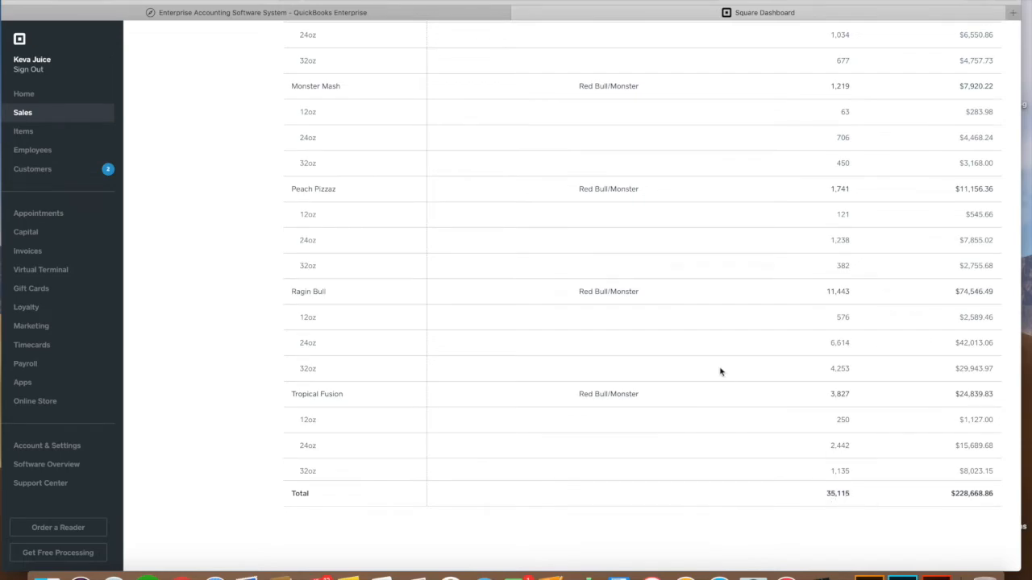
{"action": "scroll", "coordinate": [720, 372], "scroll_direction": "up", "scroll_amount": 10}
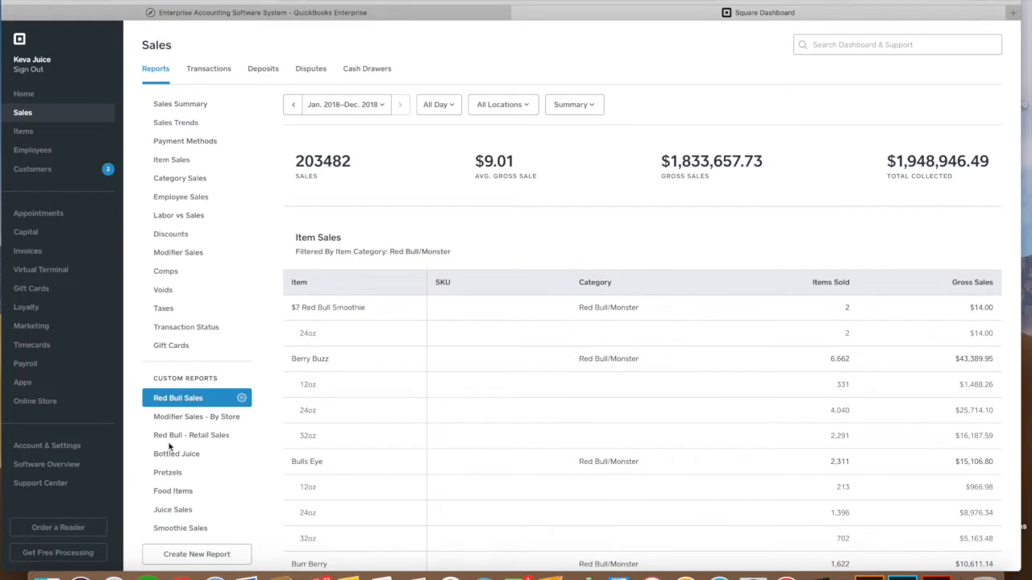
- Examine the Bottled Juice custom report's item sales
{"action": "left_click", "coordinate": [179, 456]}
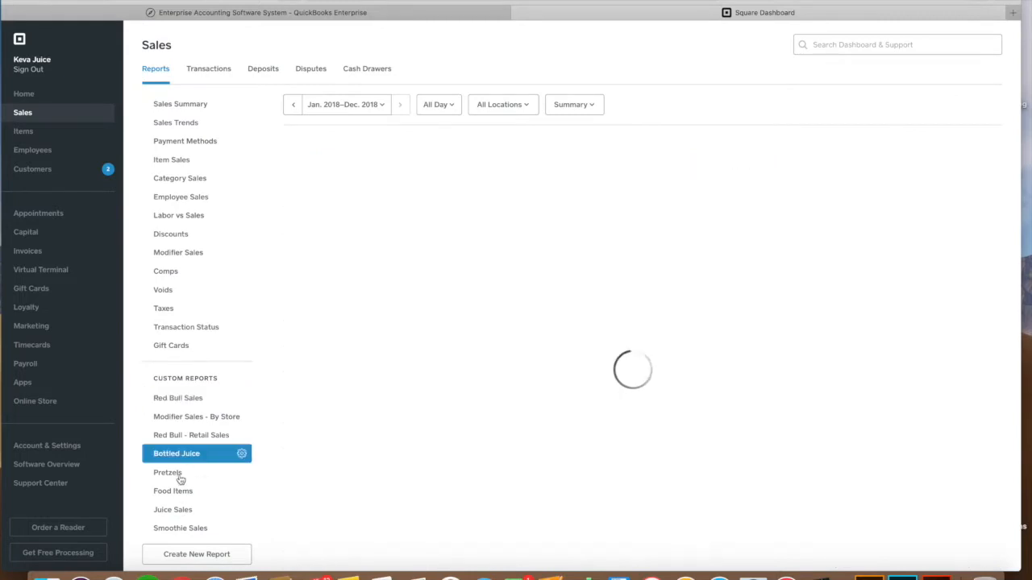
{"action": "scroll", "coordinate": [187, 510], "scroll_direction": "down", "scroll_amount": 2}
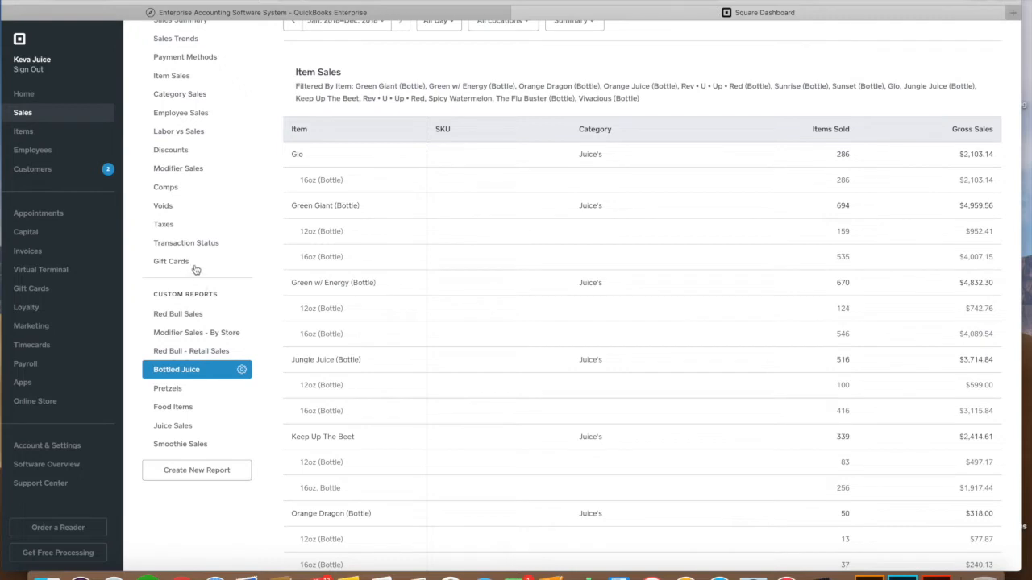
{"action": "scroll", "coordinate": [209, 274], "scroll_direction": "up", "scroll_amount": 2}
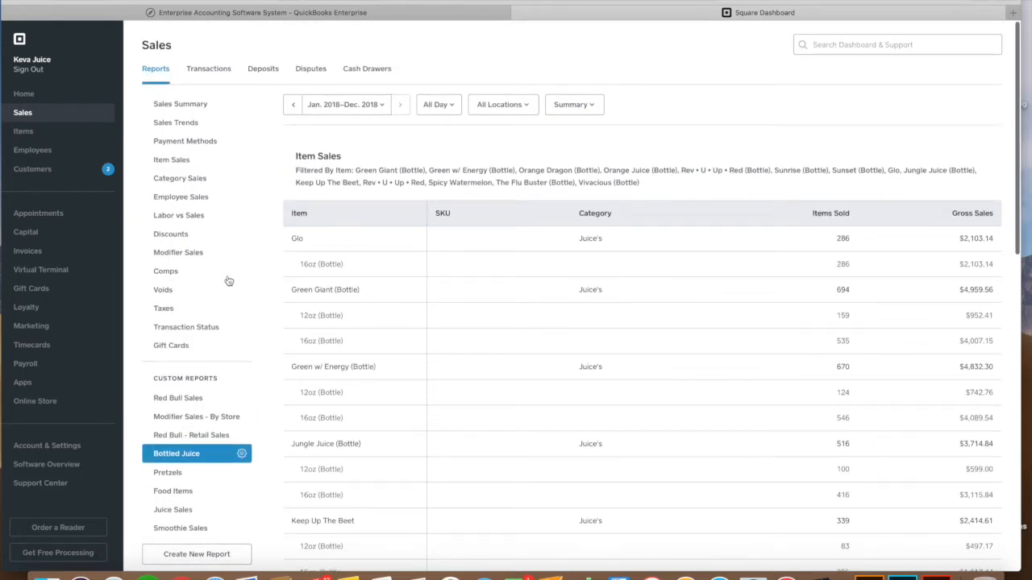
- Start a new item in the item library and name it "Gelato - Strawberry"
{"action": "left_click", "coordinate": [33, 134]}
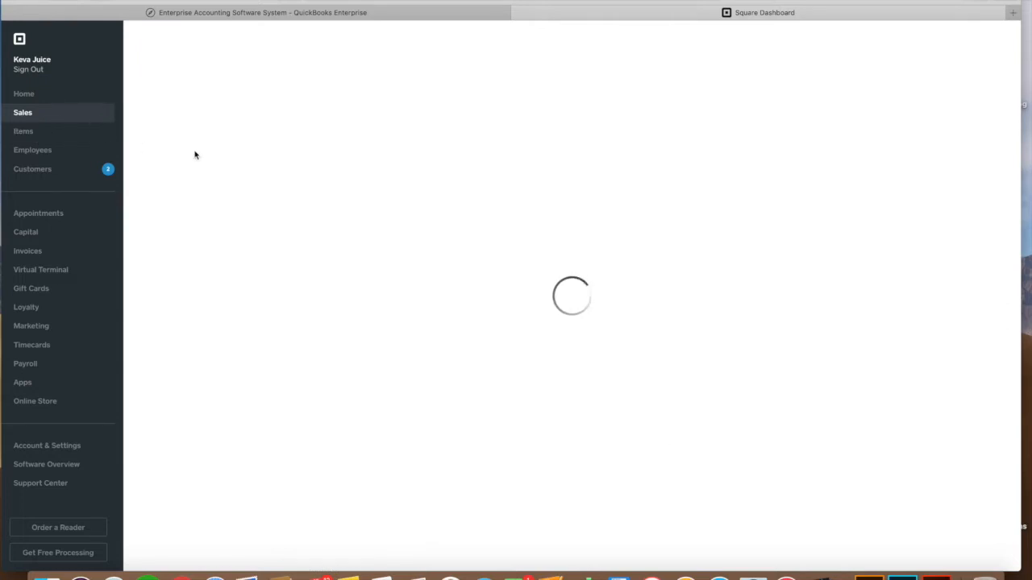
{"action": "left_click", "coordinate": [47, 133]}
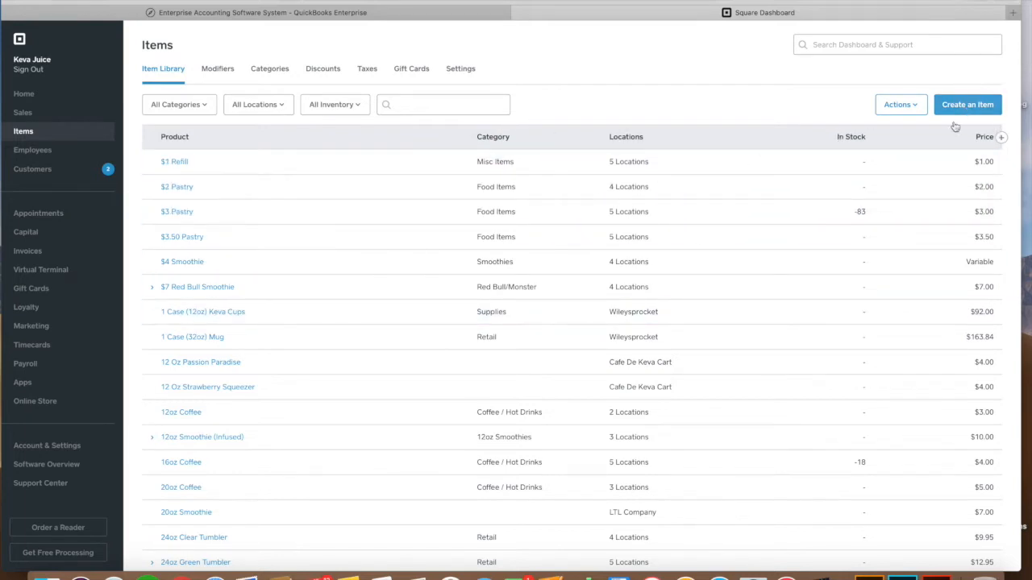
{"action": "left_click", "coordinate": [502, 104]}
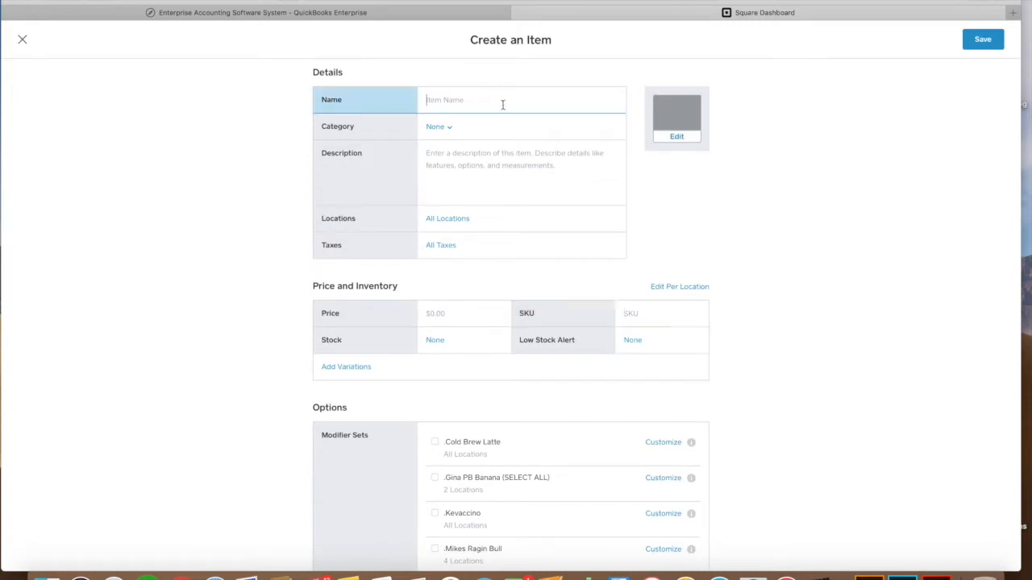
{"action": "type", "text": "Gelato - Strawberry"}
{"action": "key", "text": "Tab"}
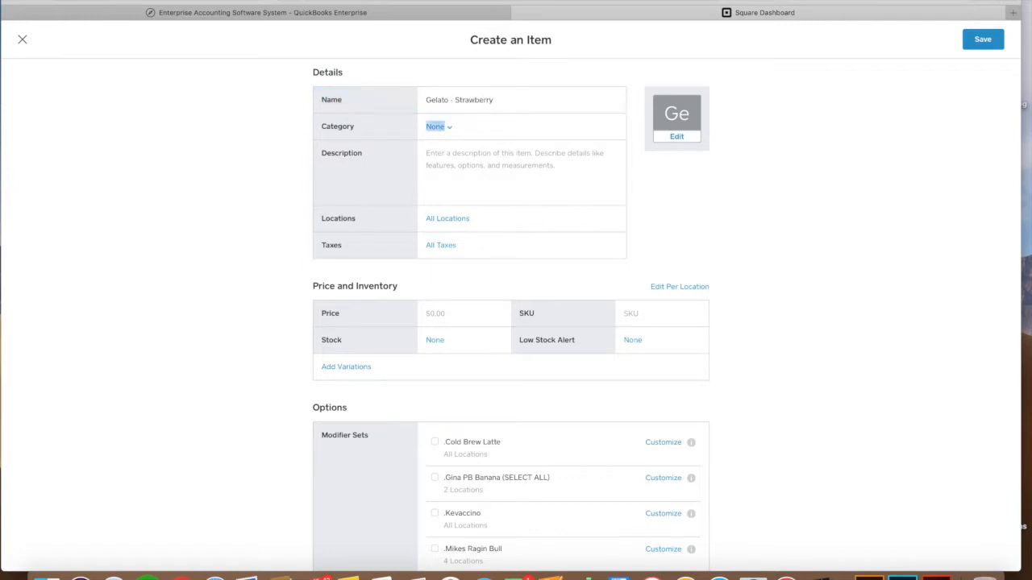
{"action": "left_click", "coordinate": [448, 129]}
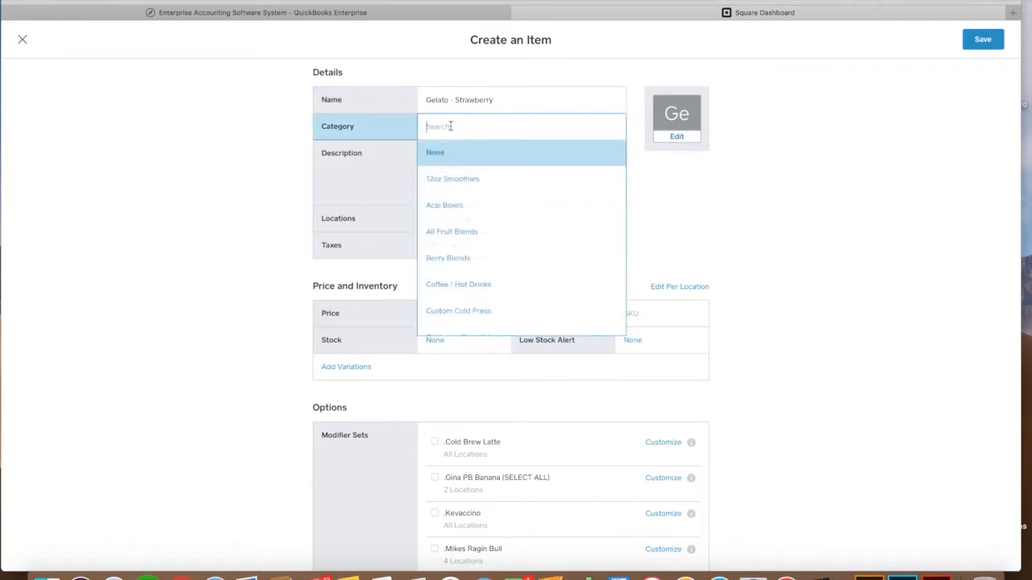
{"action": "type", "text": "ge"}
{"action": "key", "text": "BackSpace"}
{"action": "key", "text": "BackSpace"}
{"action": "type", "text": "Gelata"}
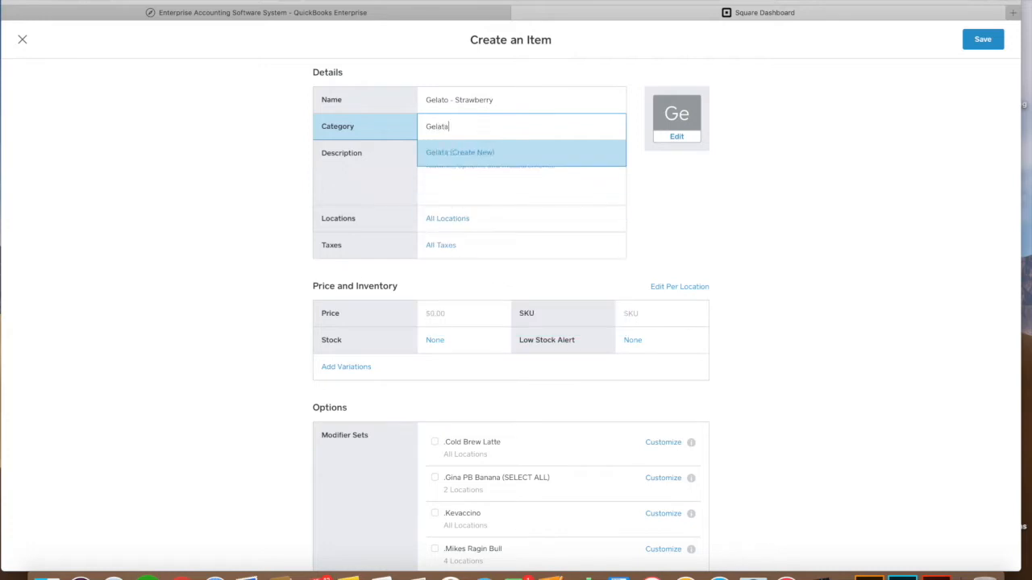
{"action": "left_click", "coordinate": [462, 153]}
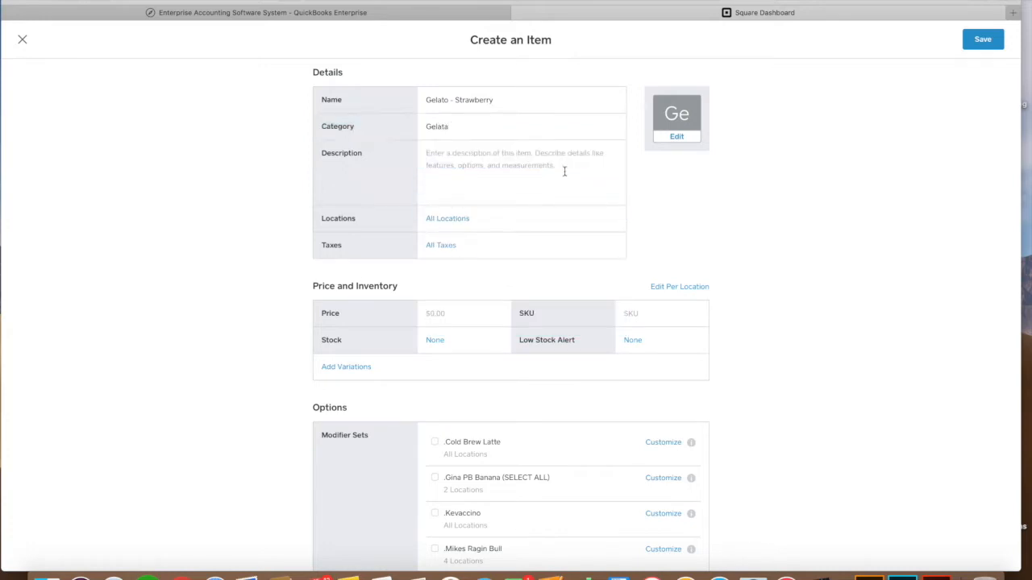
- Assign the item to a new category named Gelato and enter the description "Amazing Strawberry Gelato"
{"action": "left_click", "coordinate": [449, 127]}
{"action": "type", "text": "Gelato"}
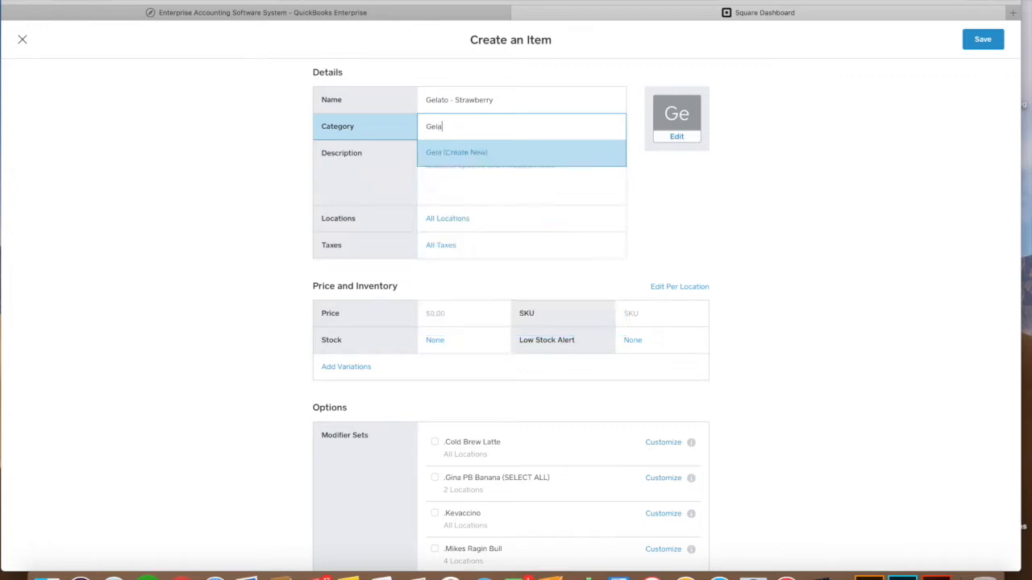
{"action": "left_click", "coordinate": [465, 152]}
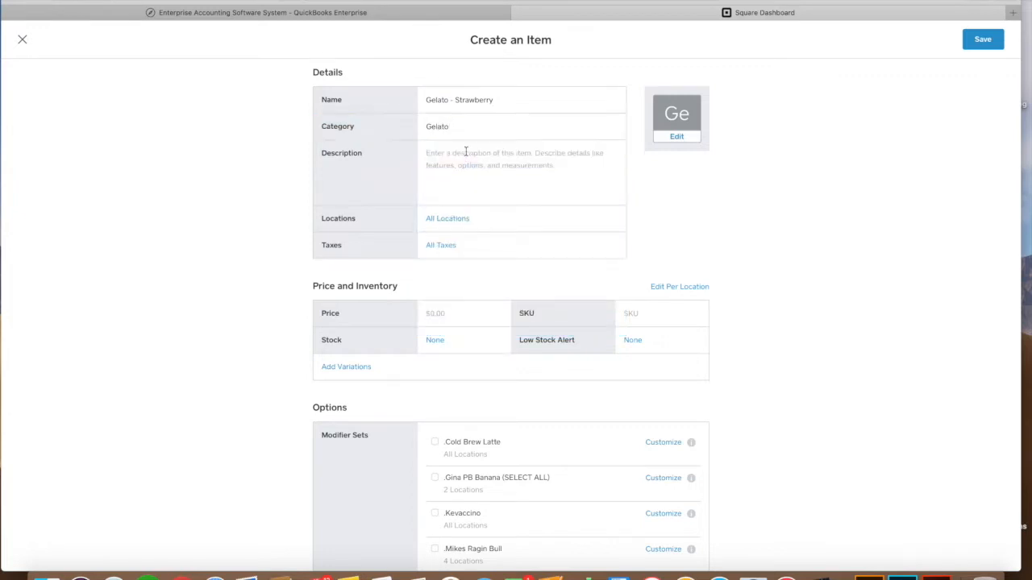
{"action": "left_click", "coordinate": [493, 162]}
{"action": "type", "text": "Amazing Strawberry Gelato"}
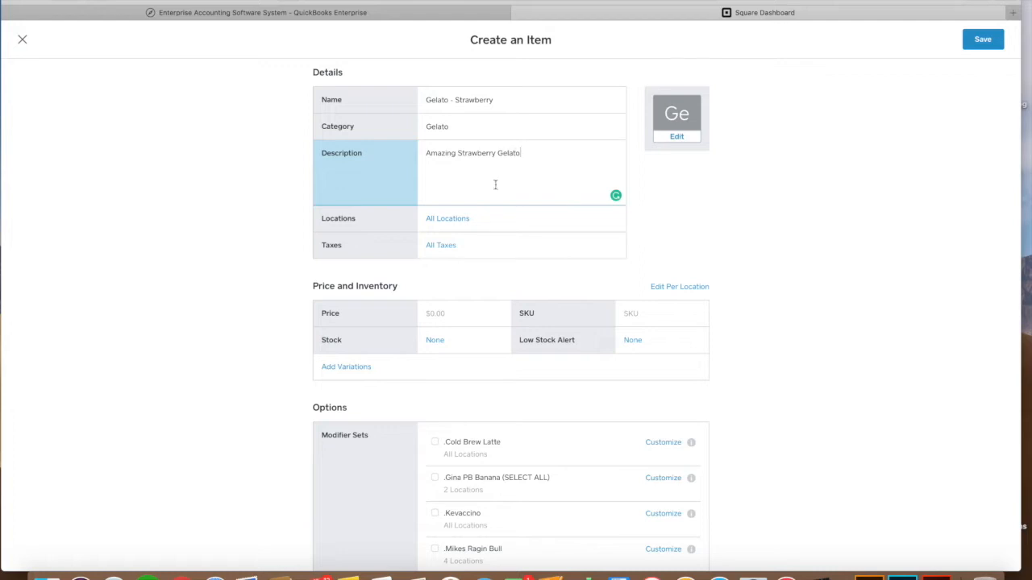
- Limit the item's locations to Carson, Las Brisas, South Reno and Sparks, and save the selection
{"action": "left_click", "coordinate": [464, 219]}
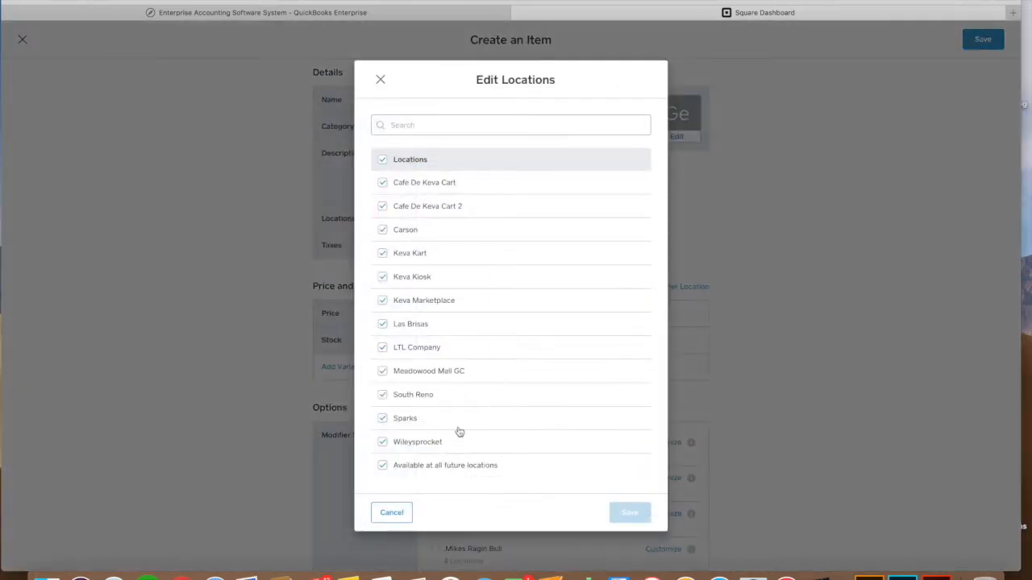
{"action": "left_click", "coordinate": [383, 159]}
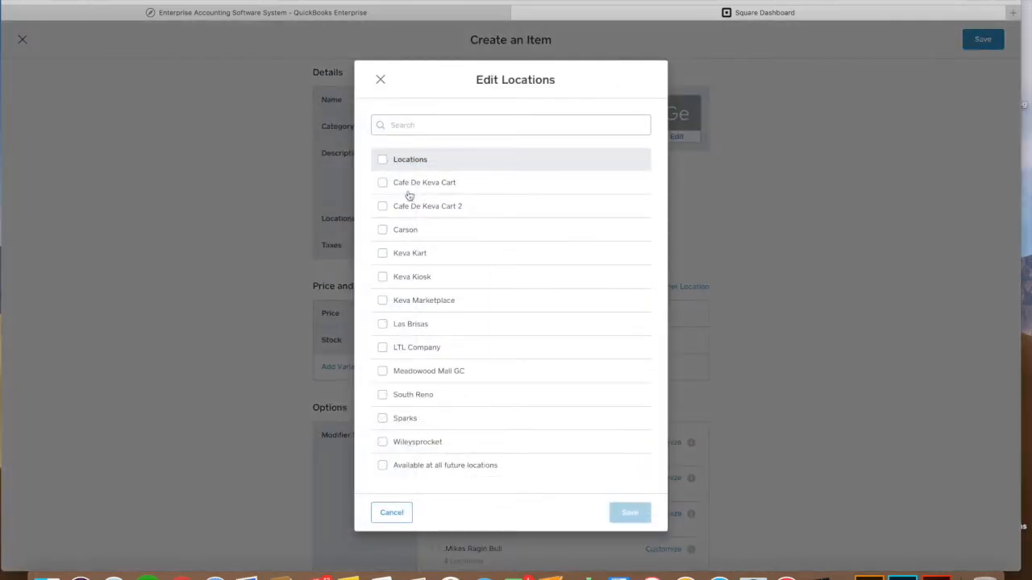
{"action": "left_click", "coordinate": [384, 231]}
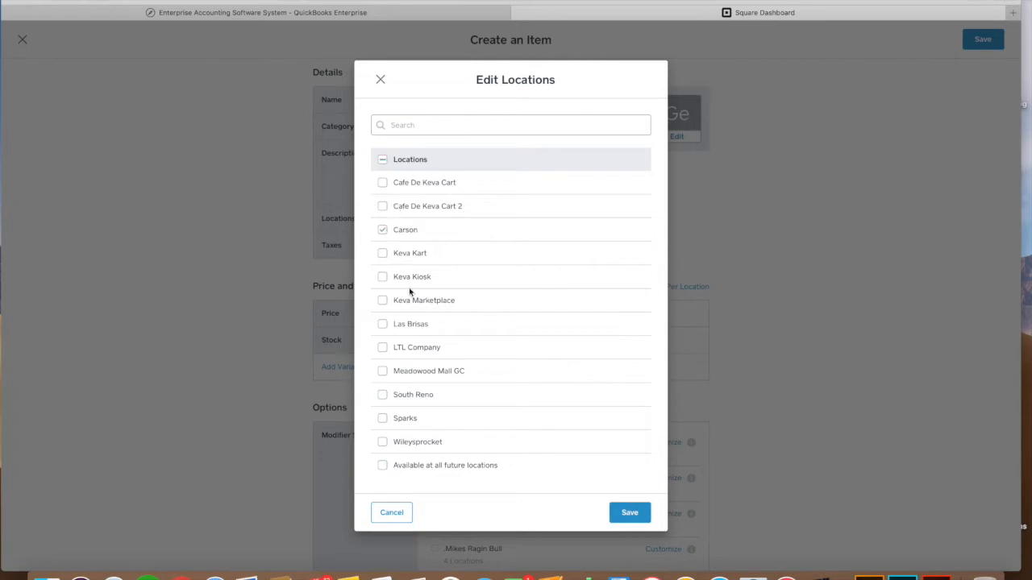
{"action": "left_click", "coordinate": [384, 326]}
{"action": "left_click", "coordinate": [383, 395]}
{"action": "left_click", "coordinate": [384, 419]}
{"action": "left_click", "coordinate": [624, 513]}
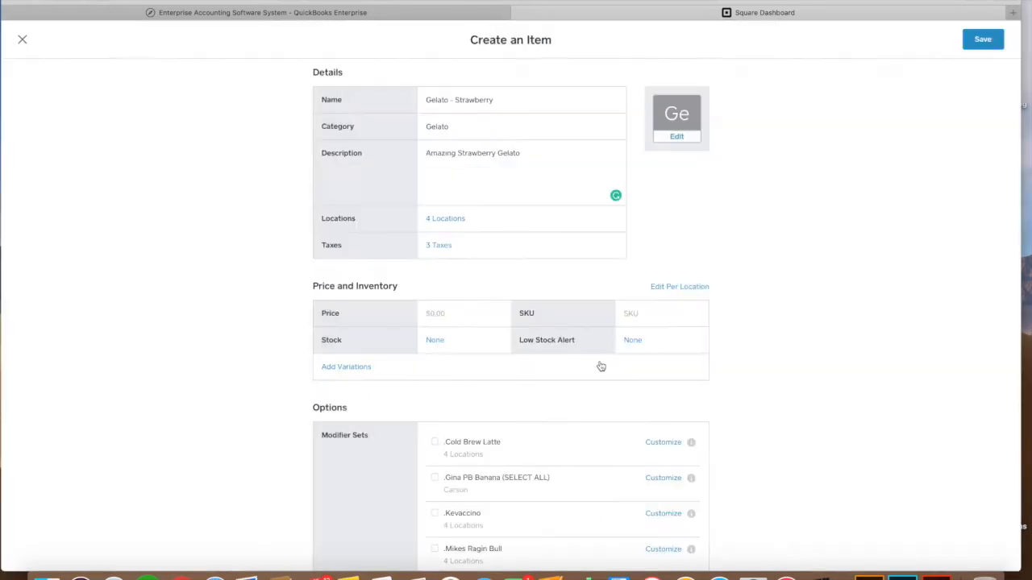
- Review the taxes applied to the item and set its price to $5.00
{"action": "left_click", "coordinate": [448, 249]}
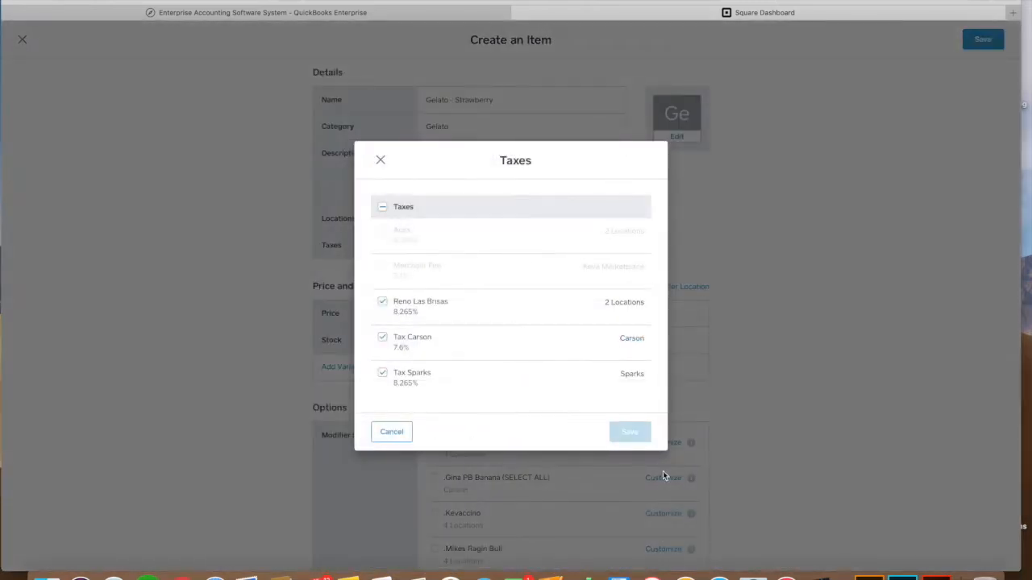
{"action": "left_click", "coordinate": [392, 431]}
{"action": "scroll", "coordinate": [527, 339], "scroll_direction": "down", "scroll_amount": 3}
{"action": "left_click", "coordinate": [452, 203]}
{"action": "type", "text": "5"}
{"action": "left_click", "coordinate": [819, 206]}
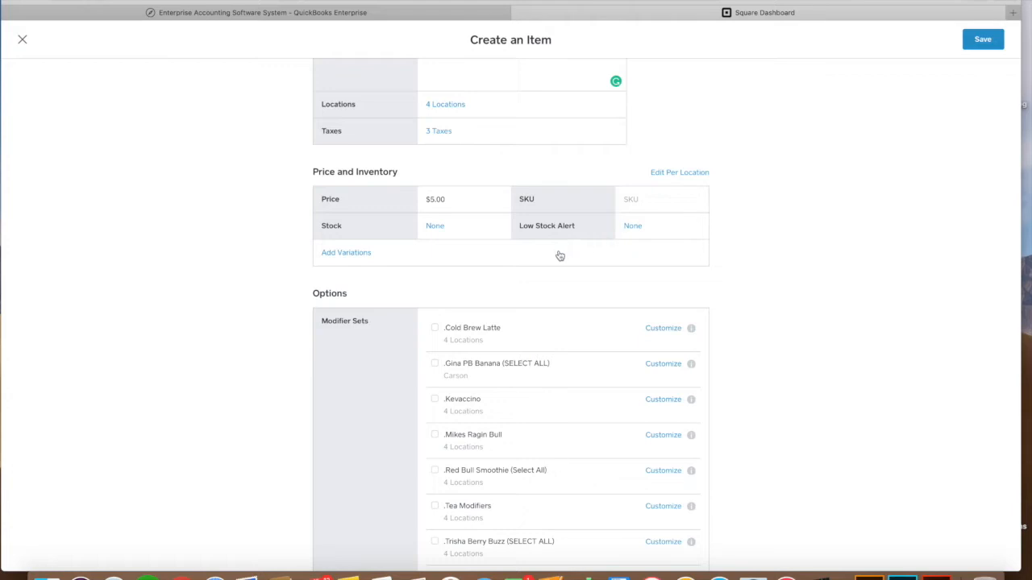
- Turn on stock tracking for the item at Carson, Las Brisas, South Reno and Sparks
{"action": "left_click", "coordinate": [441, 227]}
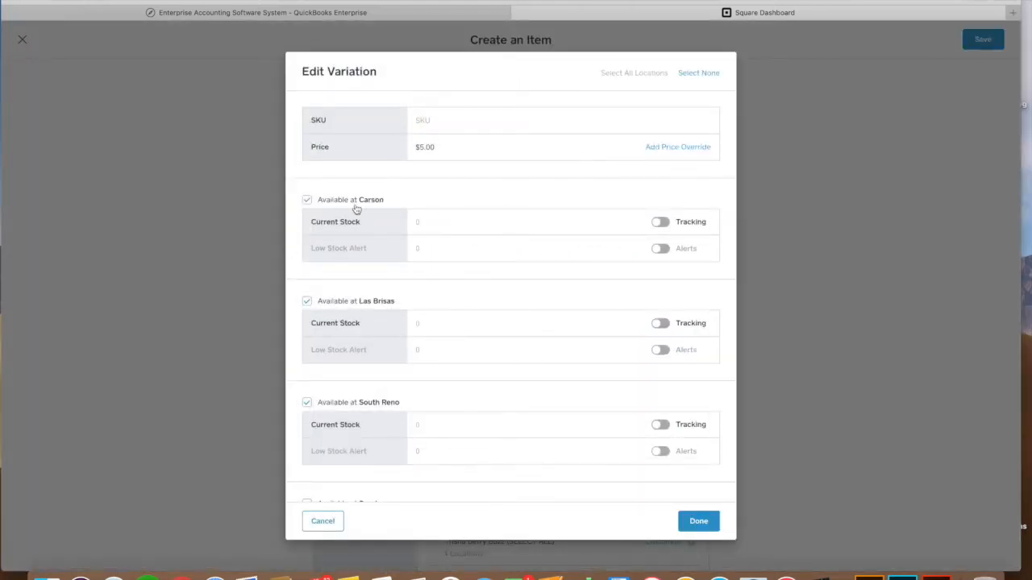
{"action": "scroll", "coordinate": [378, 249], "scroll_direction": "down", "scroll_amount": 3}
{"action": "scroll", "coordinate": [378, 249], "scroll_direction": "up", "scroll_amount": 3}
{"action": "scroll", "coordinate": [378, 247], "scroll_direction": "down", "scroll_amount": 3}
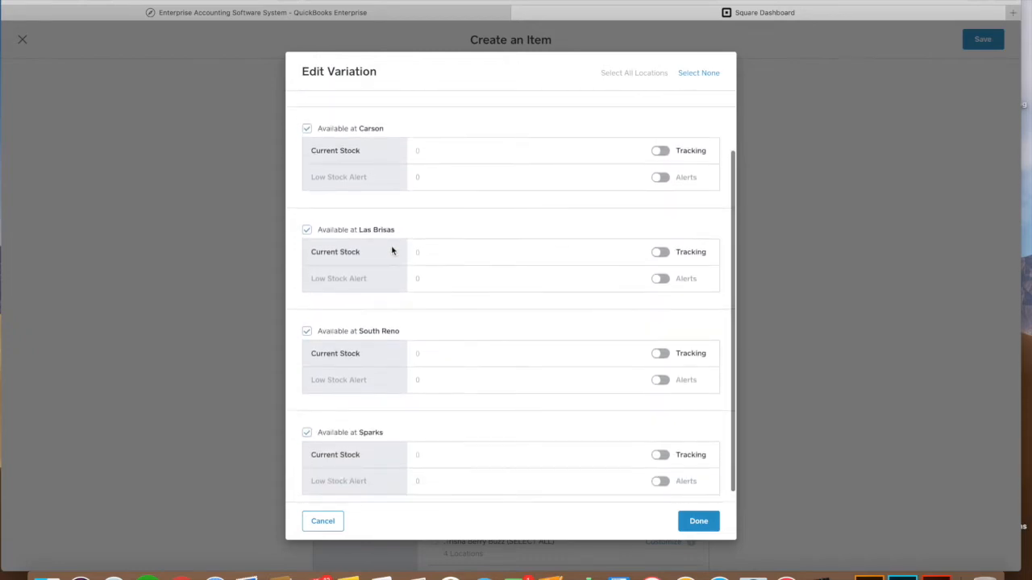
{"action": "left_click", "coordinate": [660, 152]}
{"action": "left_click", "coordinate": [660, 279]}
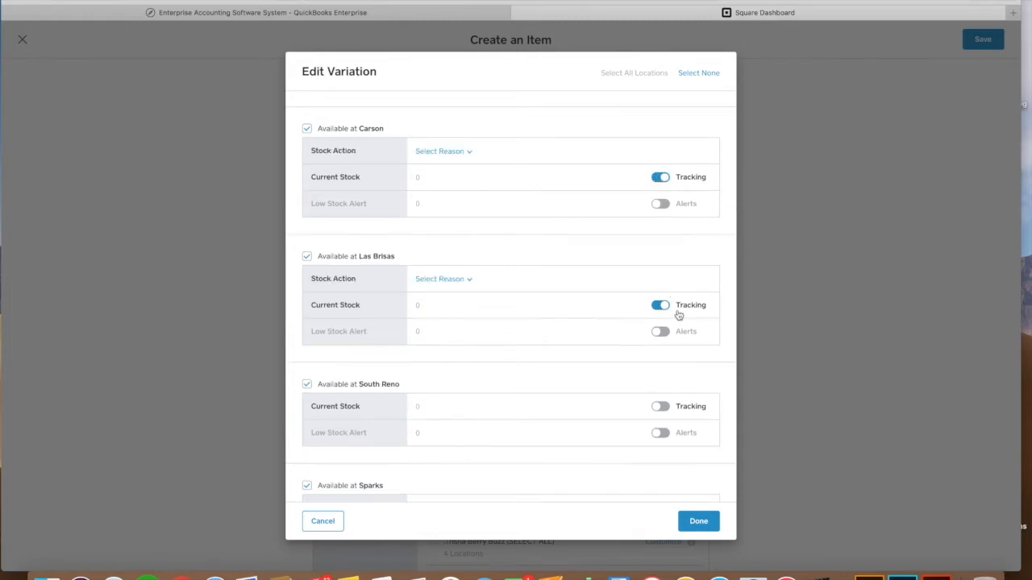
{"action": "left_click", "coordinate": [660, 406]}
{"action": "scroll", "coordinate": [671, 397], "scroll_direction": "down", "scroll_amount": 3}
{"action": "left_click", "coordinate": [661, 444]}
{"action": "scroll", "coordinate": [410, 200], "scroll_direction": "up", "scroll_amount": 5}
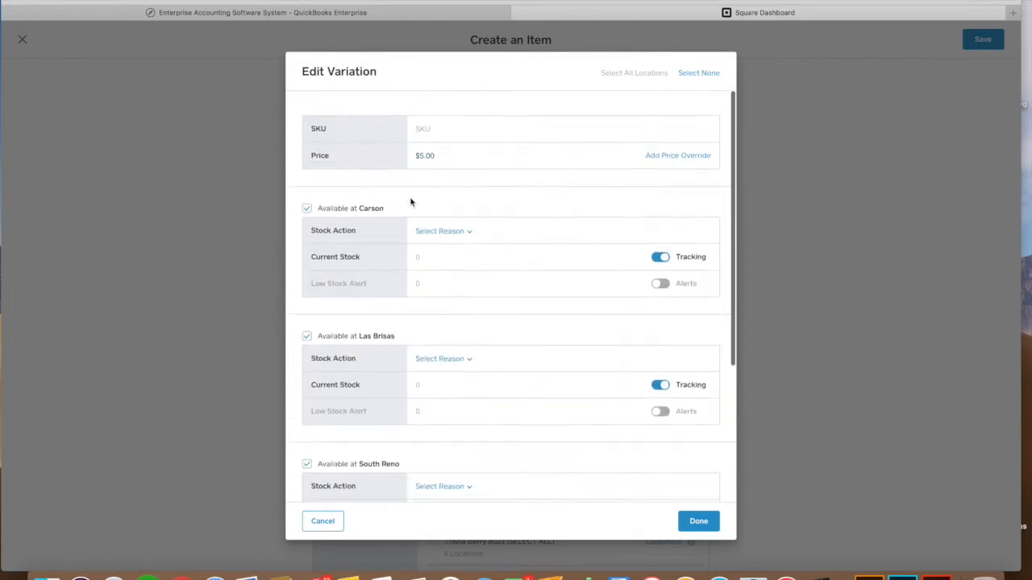
- Set the stock action to Stock Received for the item at Carson, Las Brisas, South Reno and Sparks
{"action": "left_click", "coordinate": [460, 222]}
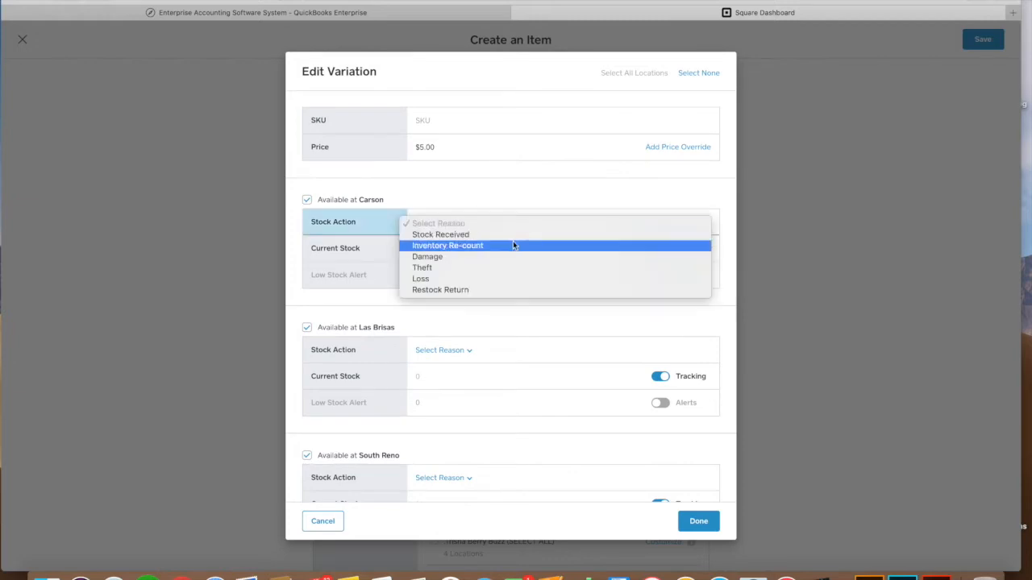
{"action": "left_click", "coordinate": [481, 235]}
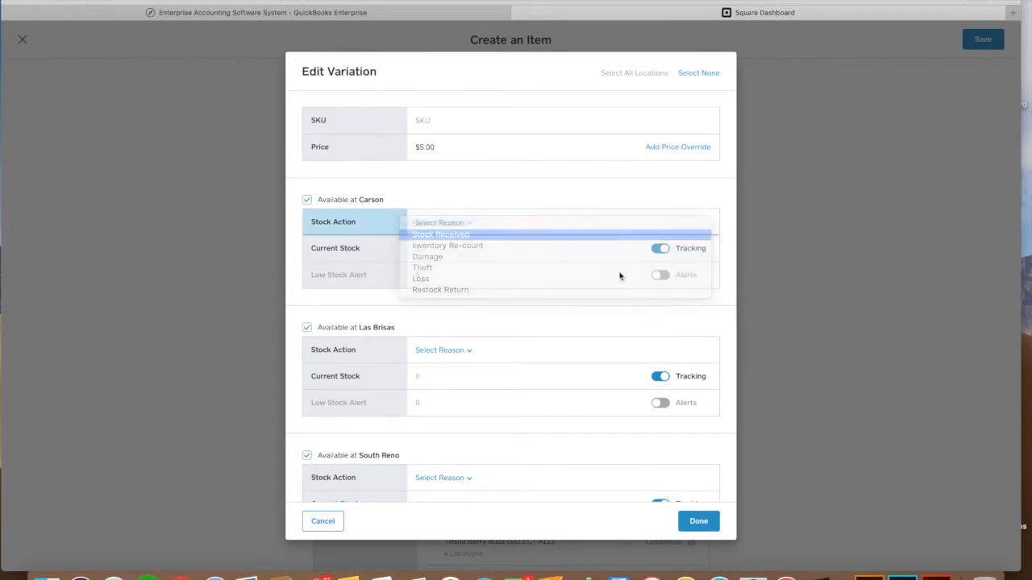
{"action": "left_click", "coordinate": [471, 352]}
{"action": "left_click", "coordinate": [473, 352]}
- Add 48 units of stock at each of Carson, Las Brisas, South Reno and Sparks, and confirm the variation
{"action": "left_click", "coordinate": [435, 250]}
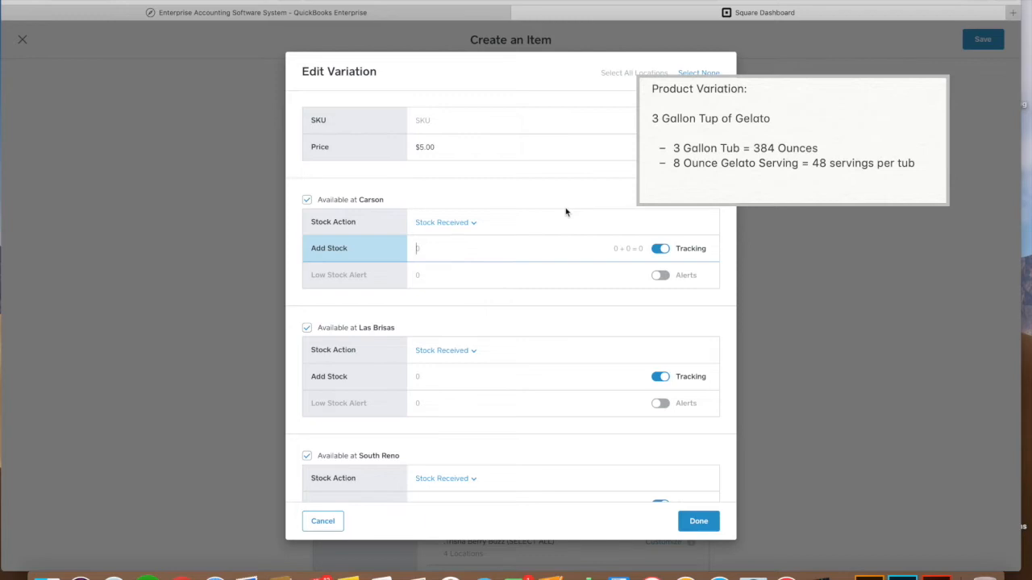
{"action": "type", "text": "8"}
{"action": "left_click", "coordinate": [472, 380]}
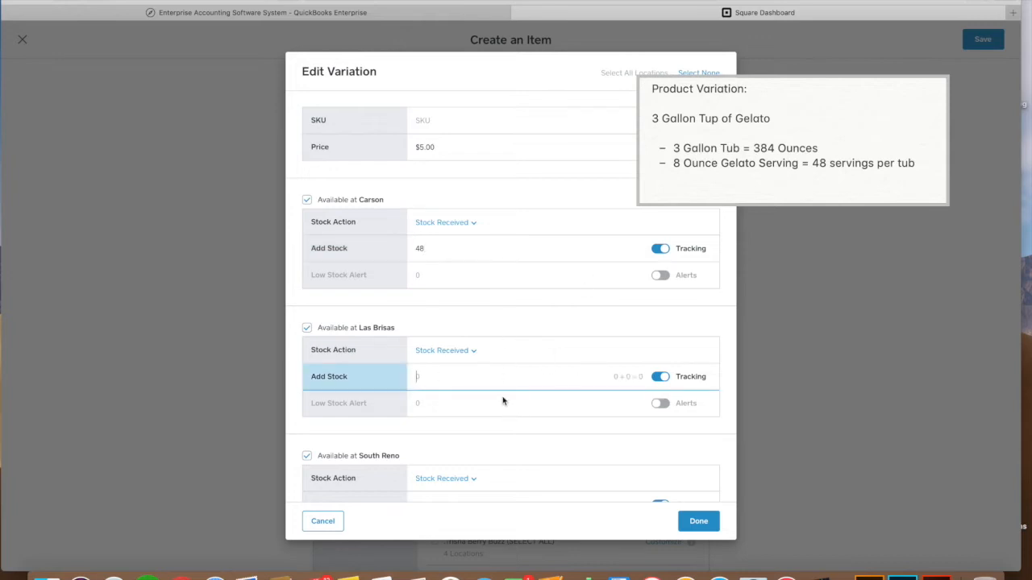
{"action": "type", "text": "48"}
{"action": "scroll", "coordinate": [454, 438], "scroll_direction": "down", "scroll_amount": 5}
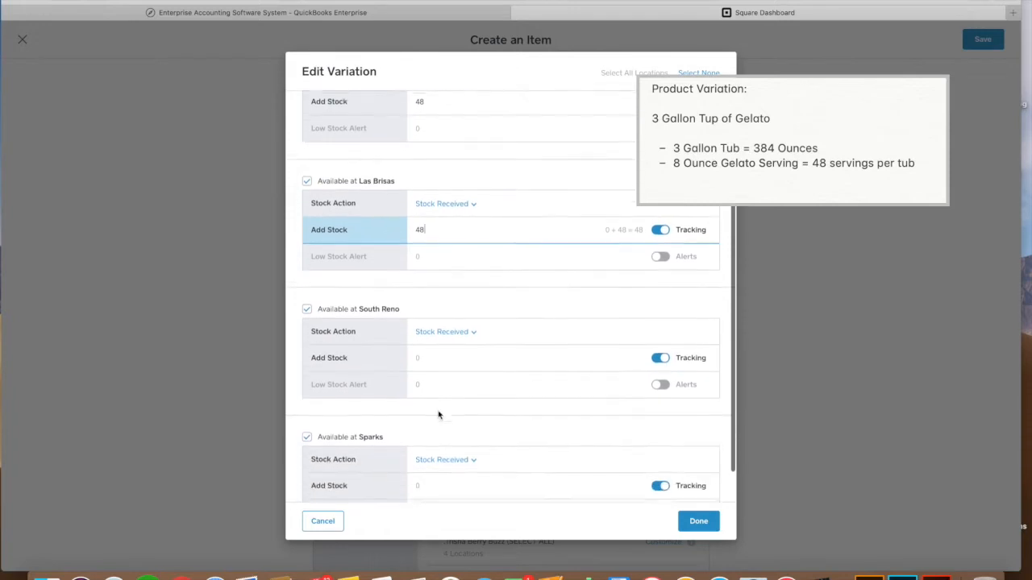
{"action": "left_click", "coordinate": [428, 335]}
{"action": "type", "text": "48"}
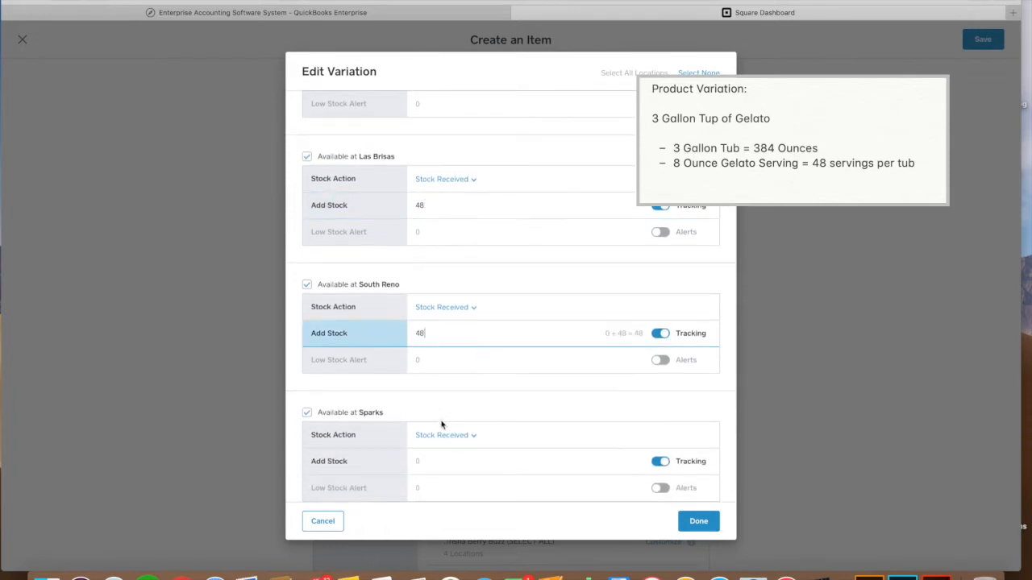
{"action": "left_click", "coordinate": [427, 463]}
{"action": "type", "text": "48"}
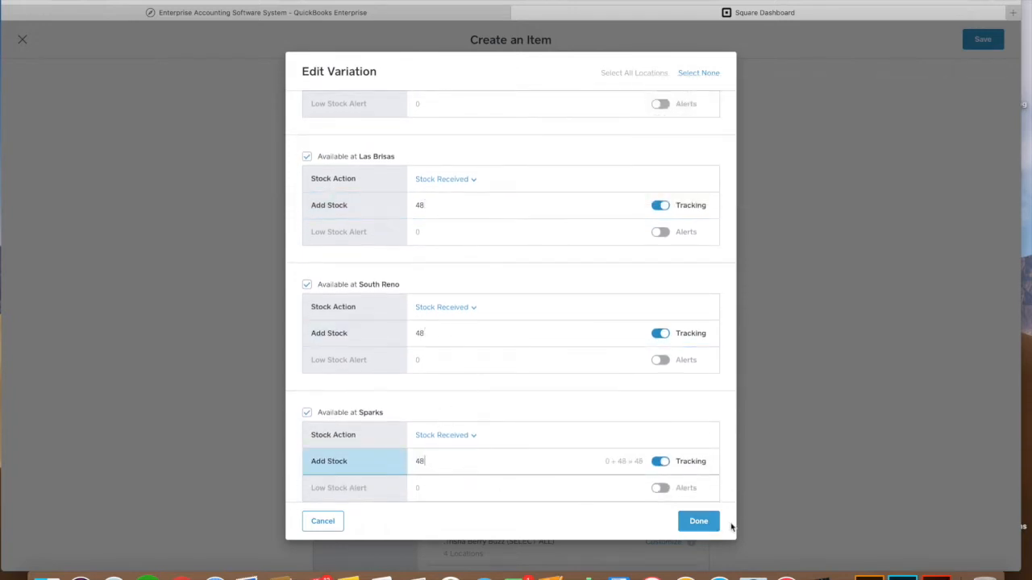
{"action": "left_click", "coordinate": [704, 524]}
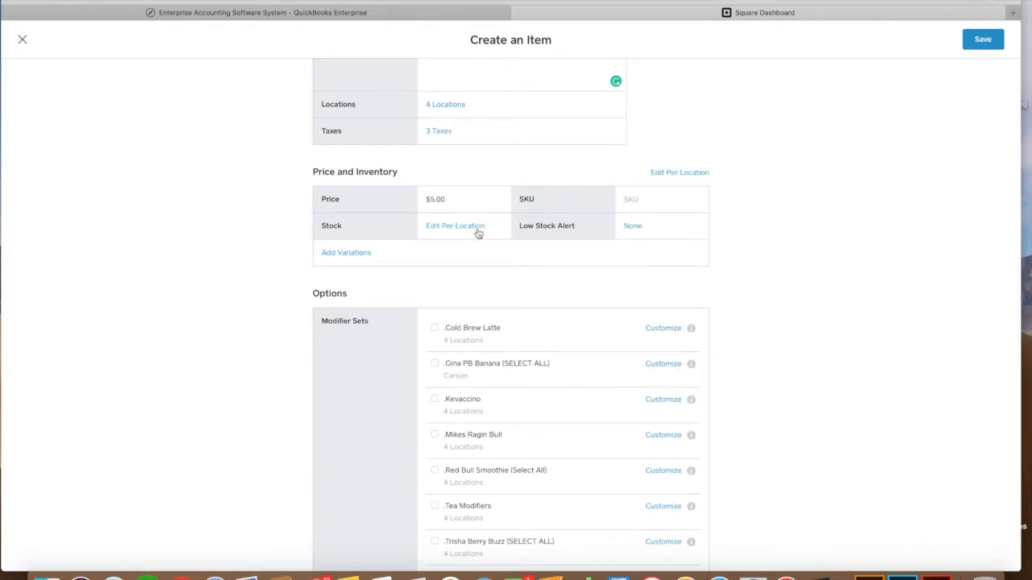
- Open the item's variations and rename the Regular variation to "8 oz"
{"action": "left_click", "coordinate": [352, 254]}
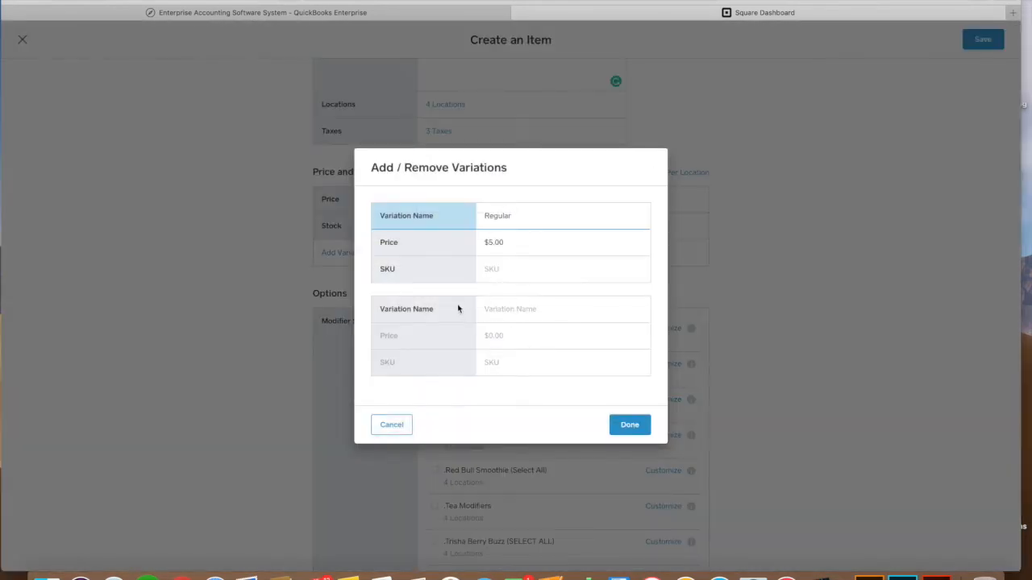
{"action": "left_click", "coordinate": [506, 309]}
{"action": "left_click_drag", "start_coordinate": [562, 222], "coordinate": [445, 223]}
{"action": "type", "text": "8"}
- Add a "4 oz" variation priced at $4.00, then save and close the gelato item
{"action": "left_click", "coordinate": [525, 309]}
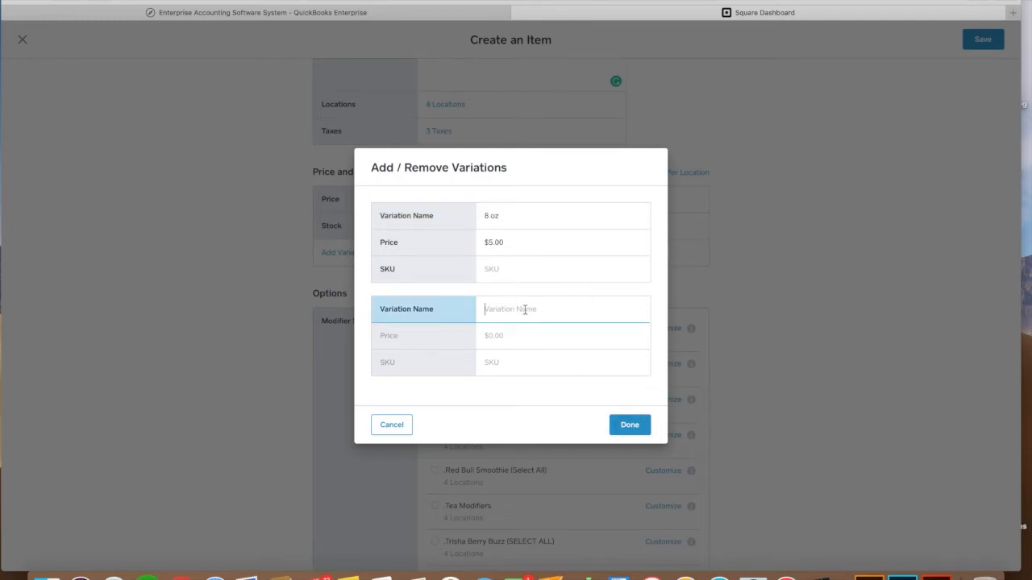
{"action": "type", "text": "4 oz"}
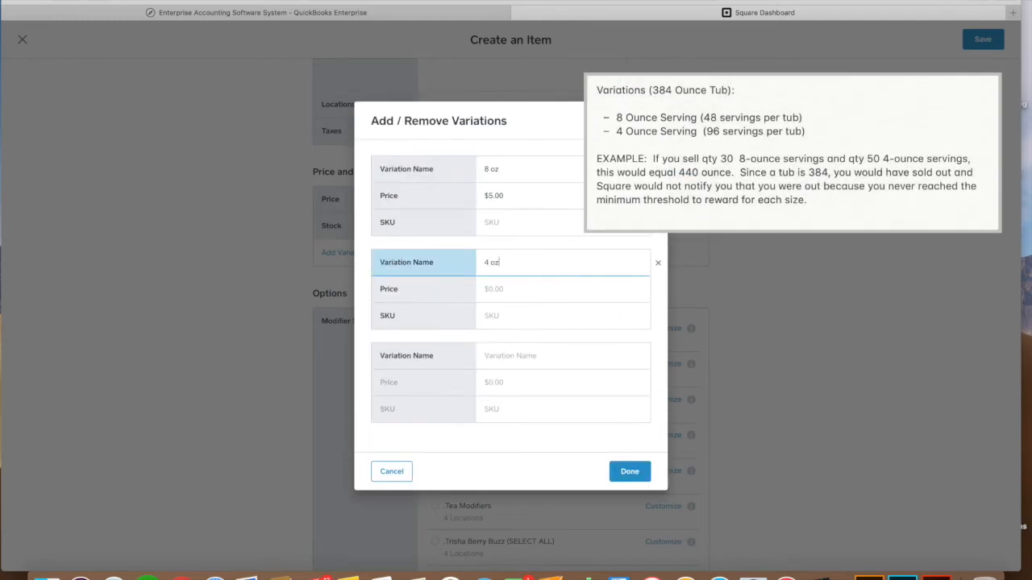
{"action": "left_click", "coordinate": [485, 295]}
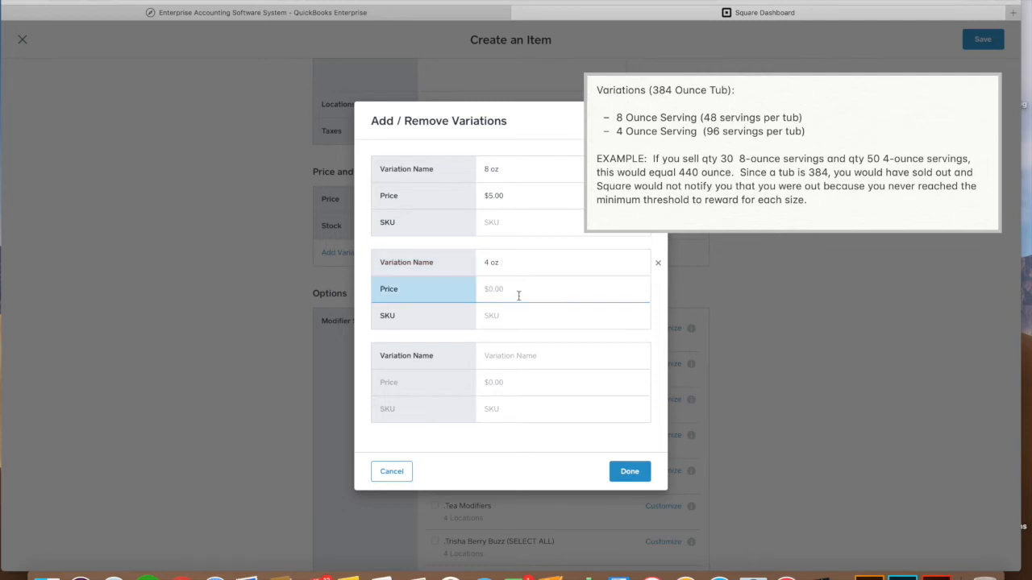
{"action": "type", "text": "4"}
{"action": "left_click", "coordinate": [628, 472]}
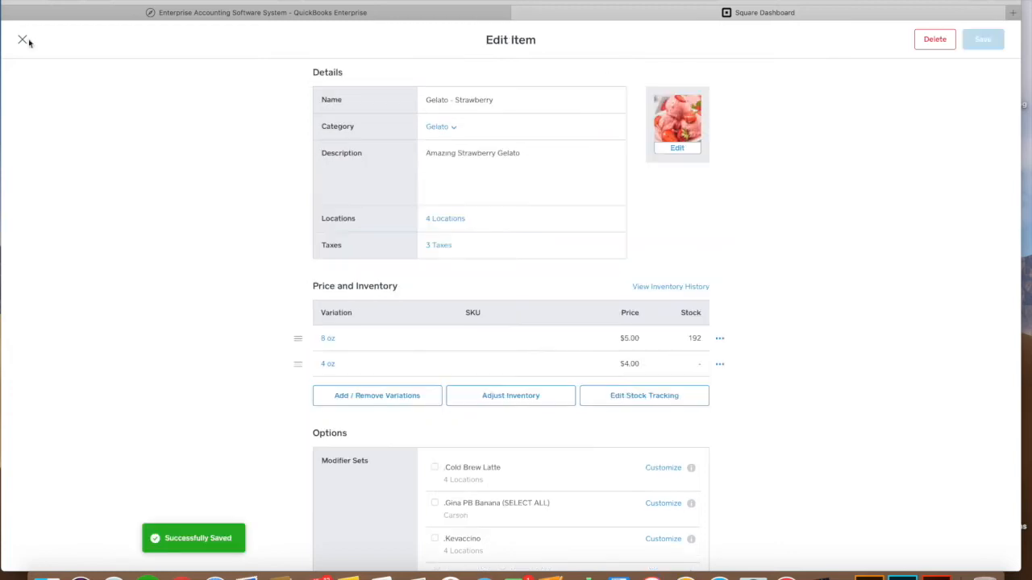
{"action": "left_click", "coordinate": [23, 39]}
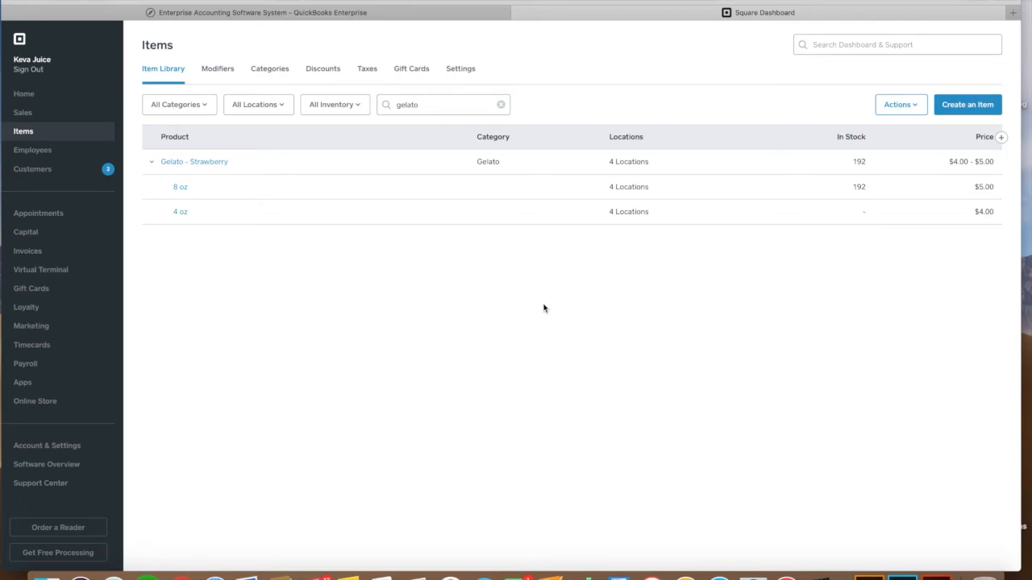
- Clear the gelato search and search the item library for "pretzels" and for "pizza"
{"action": "left_click", "coordinate": [501, 104]}
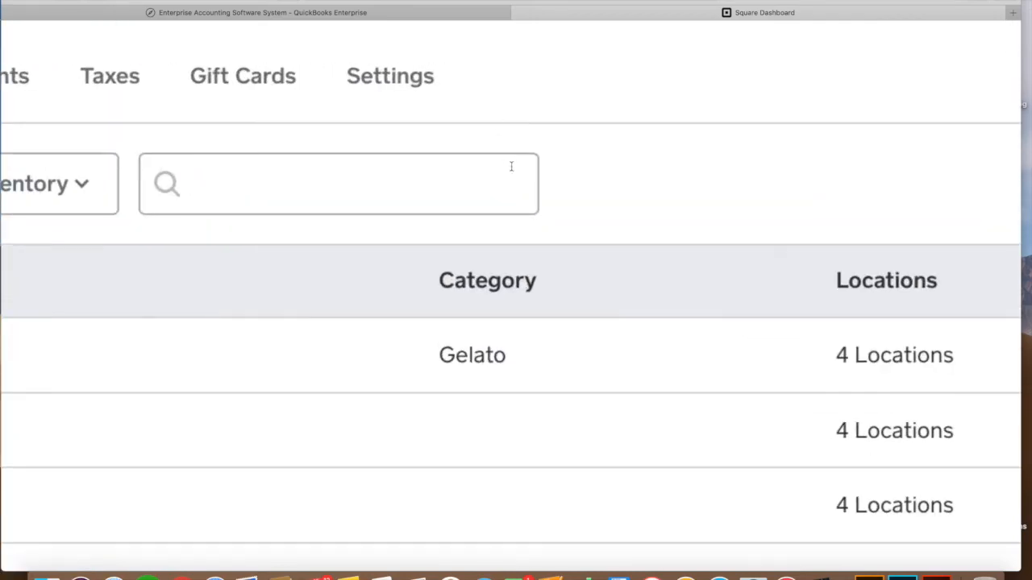
{"action": "left_click", "coordinate": [431, 183]}
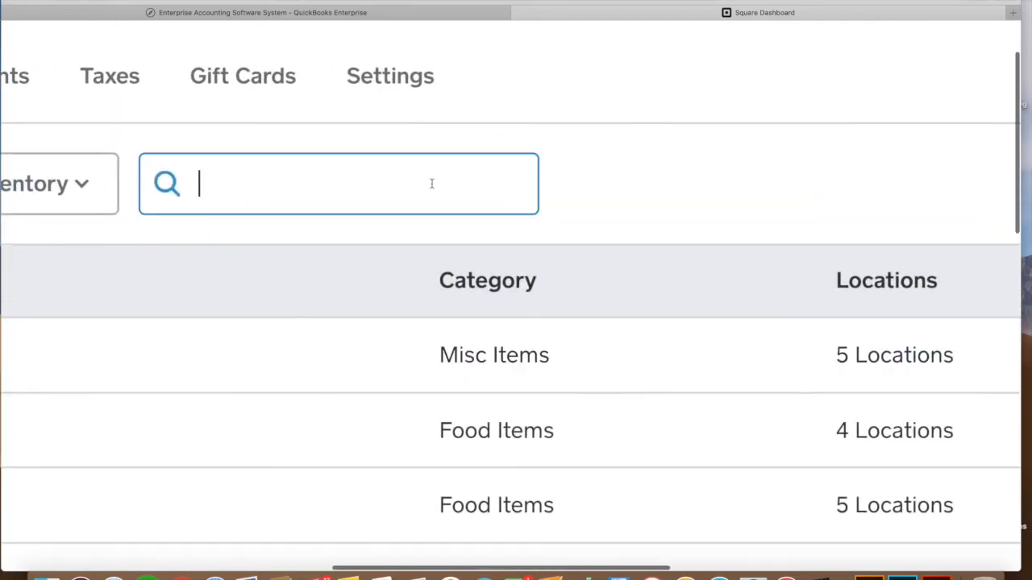
{"action": "scroll", "coordinate": [655, 161], "scroll_direction": "down", "scroll_amount": 5}
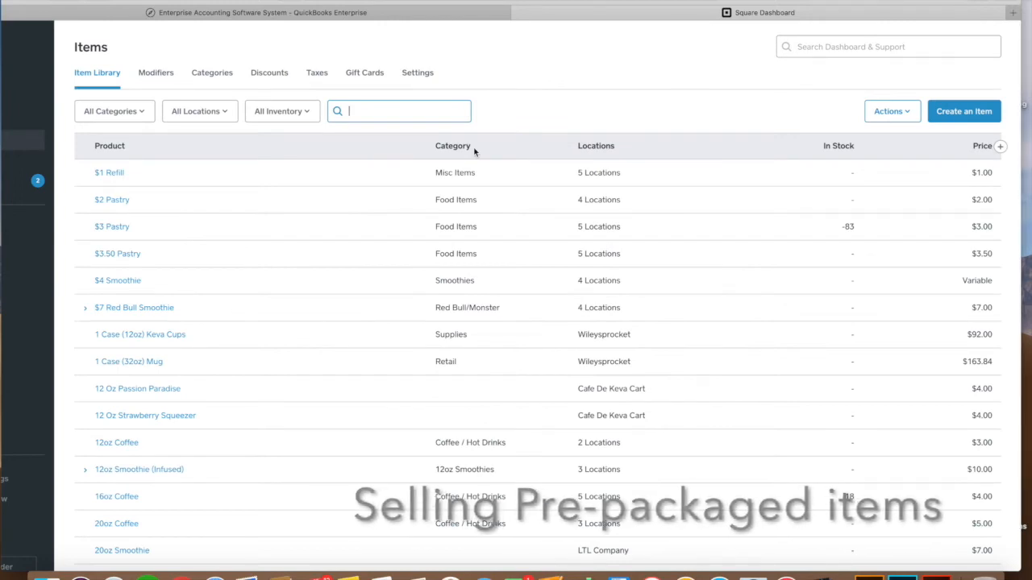
{"action": "type", "text": "pretzels"}
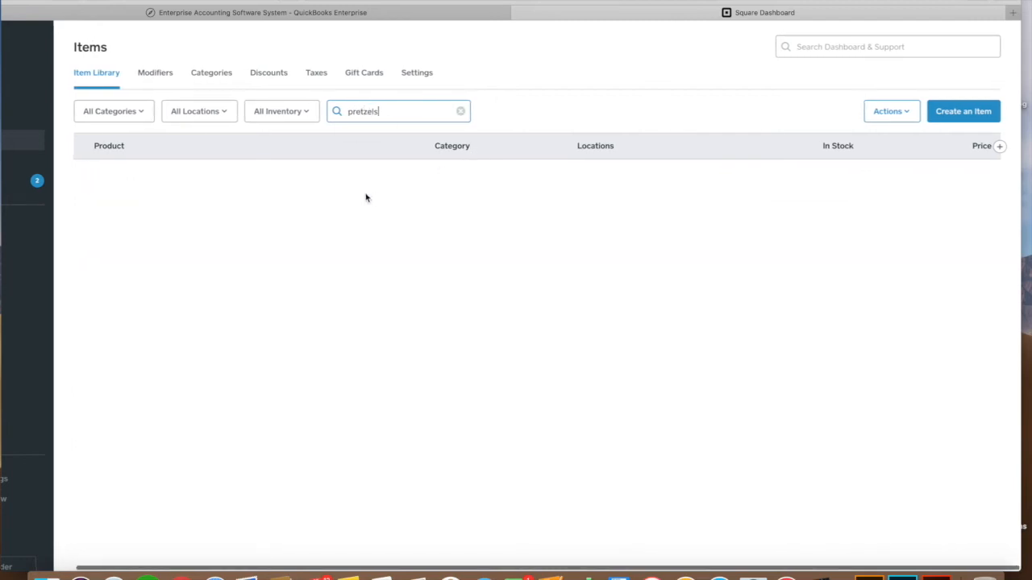
{"action": "left_click_drag", "start_coordinate": [432, 118], "coordinate": [297, 111]}
{"action": "type", "text": "pizza"}
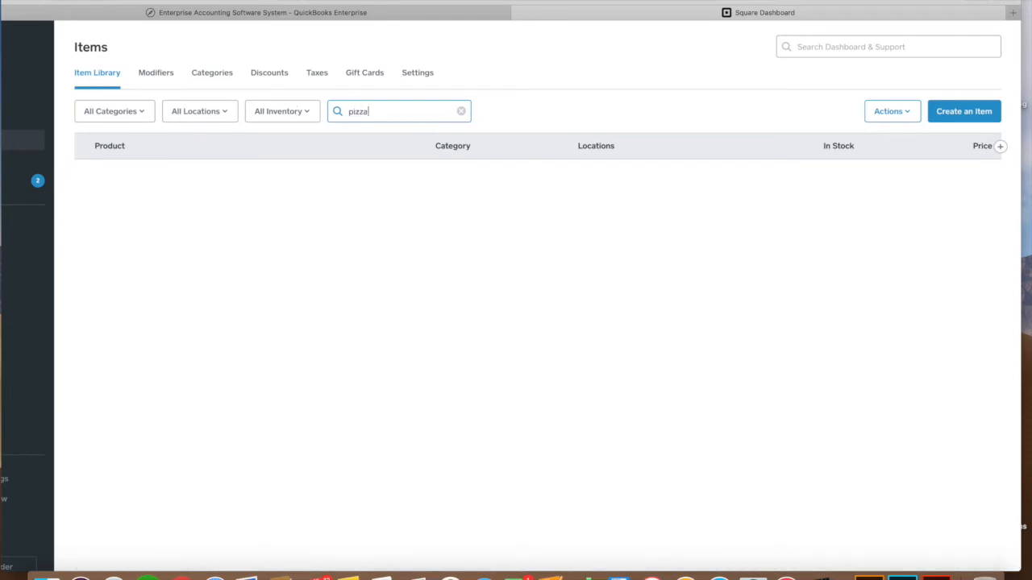
- Clear the search and filter the item library to the Pretzels category
{"action": "left_click", "coordinate": [460, 112]}
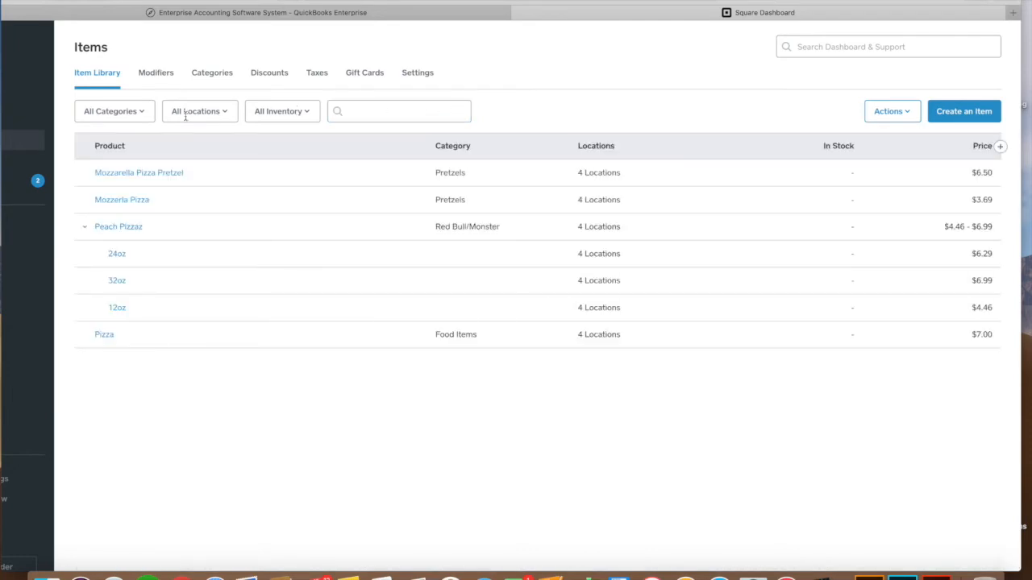
{"action": "left_click", "coordinate": [113, 111]}
{"action": "scroll", "coordinate": [161, 234], "scroll_direction": "down", "scroll_amount": 2}
{"action": "scroll", "coordinate": [169, 251], "scroll_direction": "down", "scroll_amount": 10}
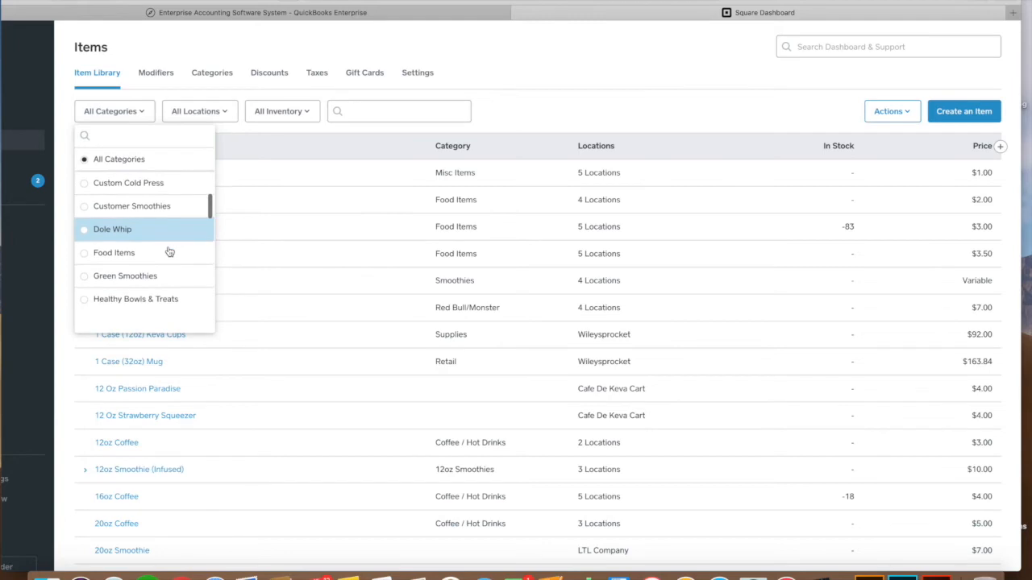
{"action": "scroll", "coordinate": [170, 251], "scroll_direction": "down", "scroll_amount": 4}
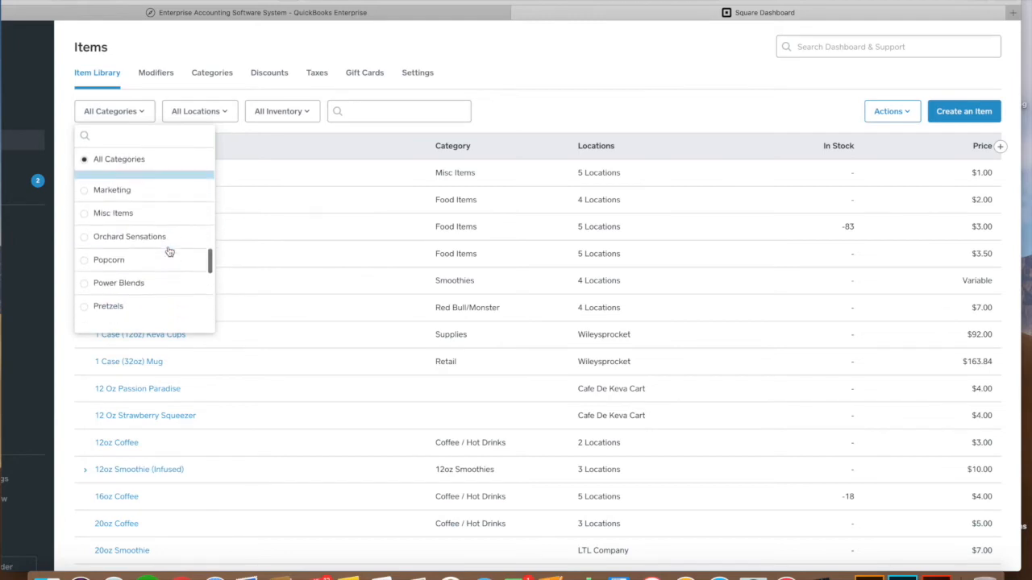
{"action": "left_click", "coordinate": [150, 276]}
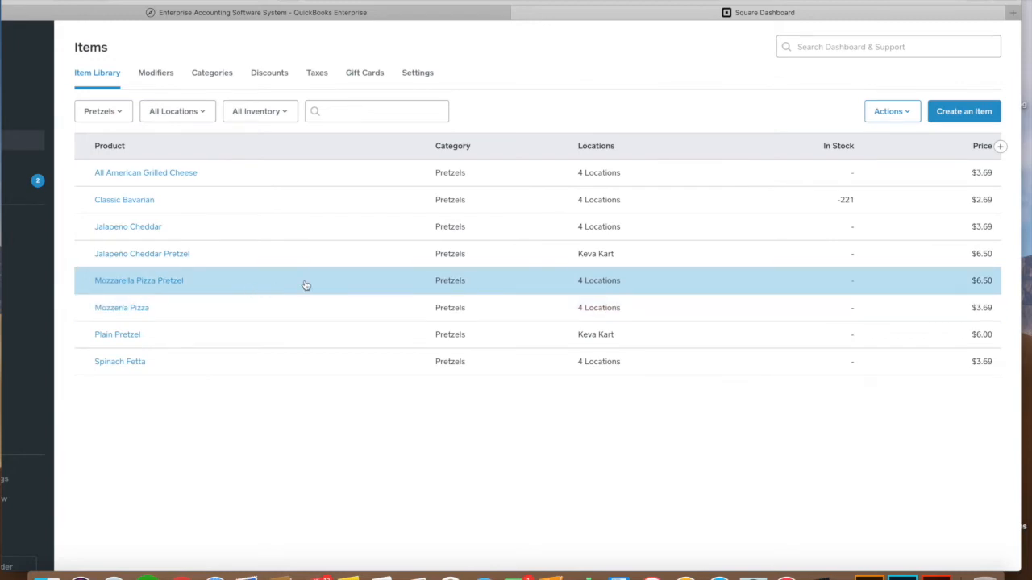
- Turn on stock tracking for Mozzarella Pizza Pretzel at Cafe De Keva Cart and enter 100 units as Stock Received
{"action": "left_click", "coordinate": [234, 286]}
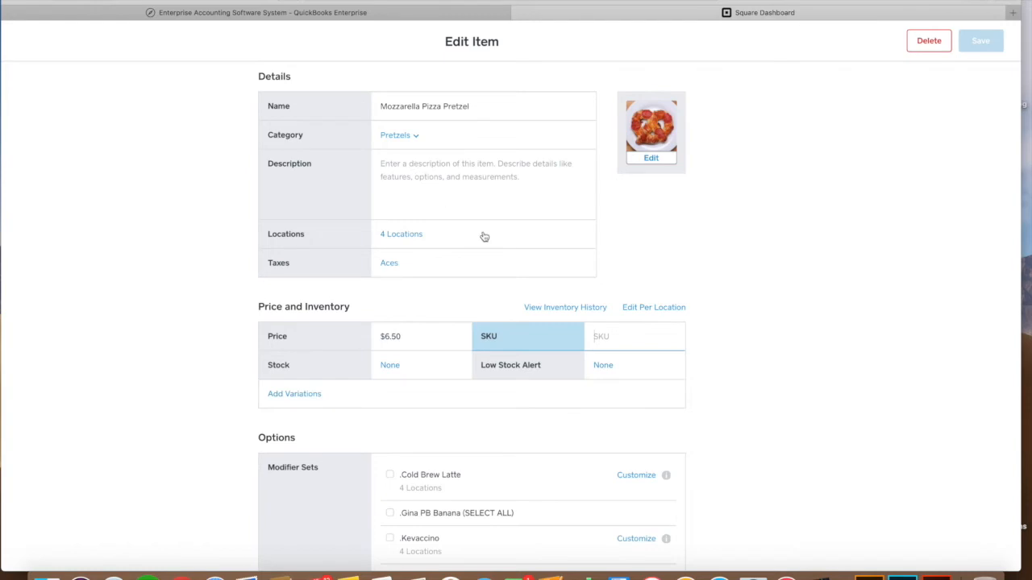
{"action": "left_click", "coordinate": [393, 368]}
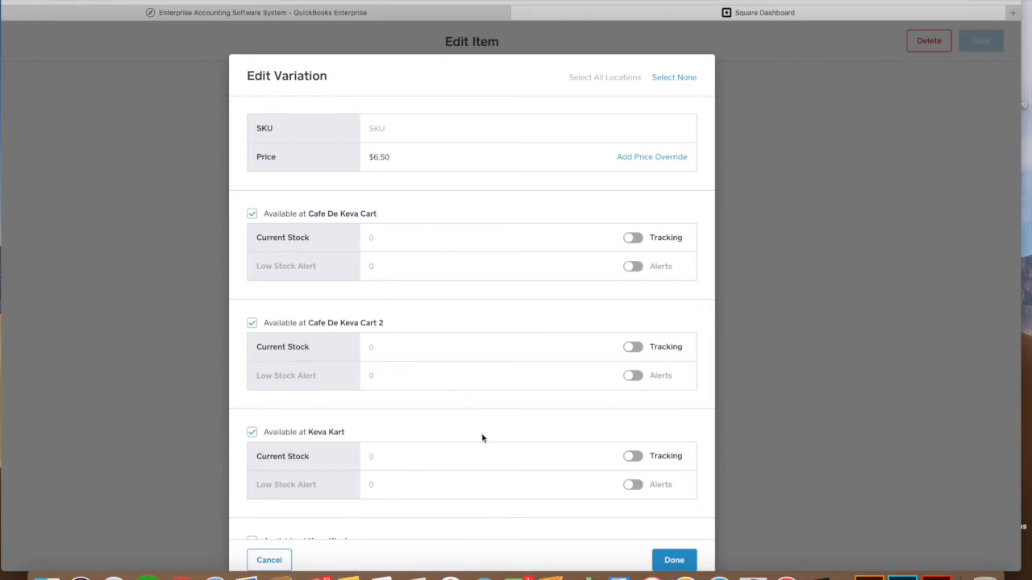
{"action": "left_click", "coordinate": [406, 169]}
{"action": "left_click", "coordinate": [420, 239]}
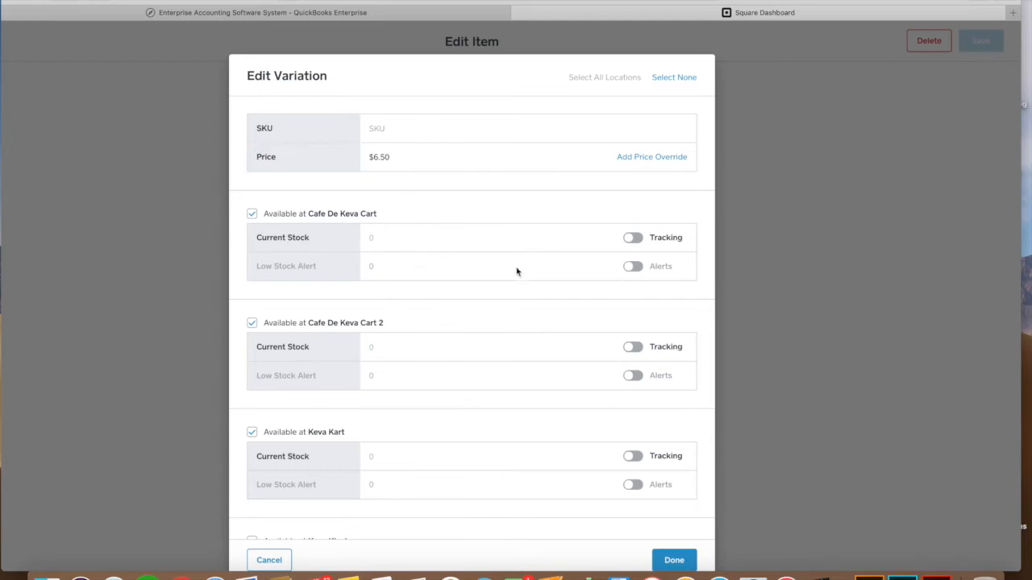
{"action": "left_click", "coordinate": [634, 238]}
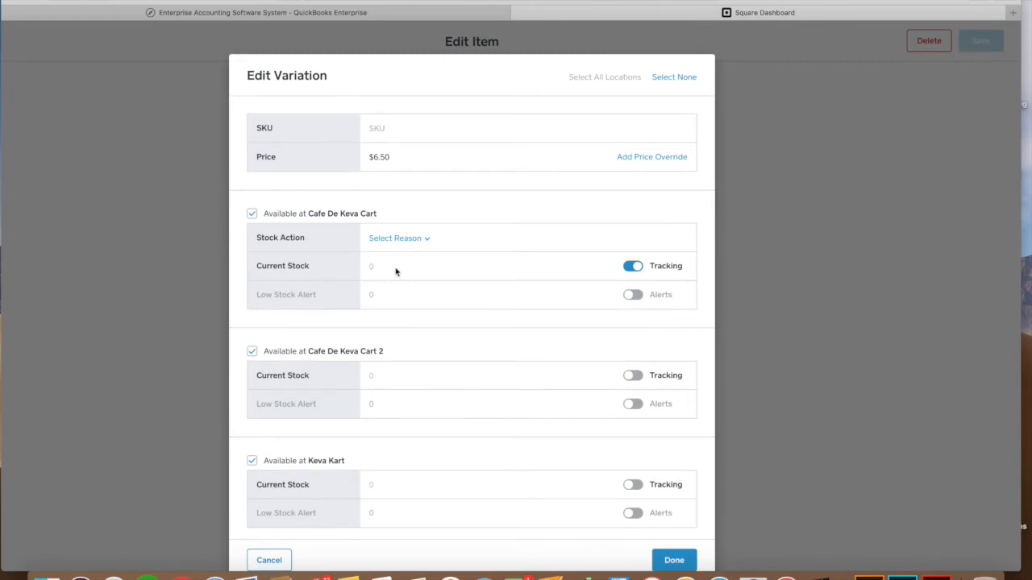
{"action": "left_click", "coordinate": [407, 239]}
{"action": "left_click", "coordinate": [376, 263]}
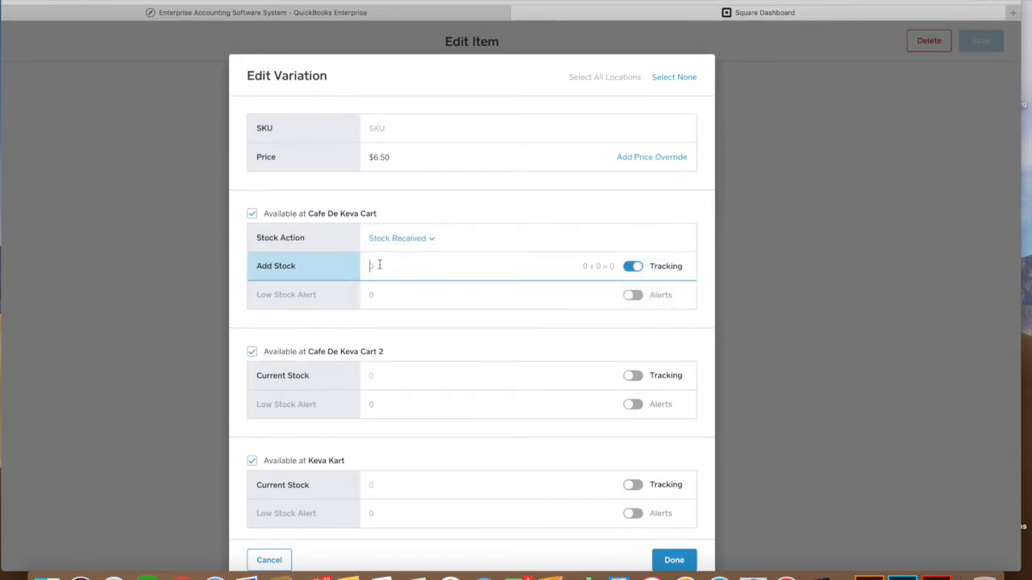
{"action": "type", "text": "100"}
- Turn on the low stock alert at Cafe De Keva Cart with a threshold of 12, and confirm the variation
{"action": "left_click", "coordinate": [372, 298]}
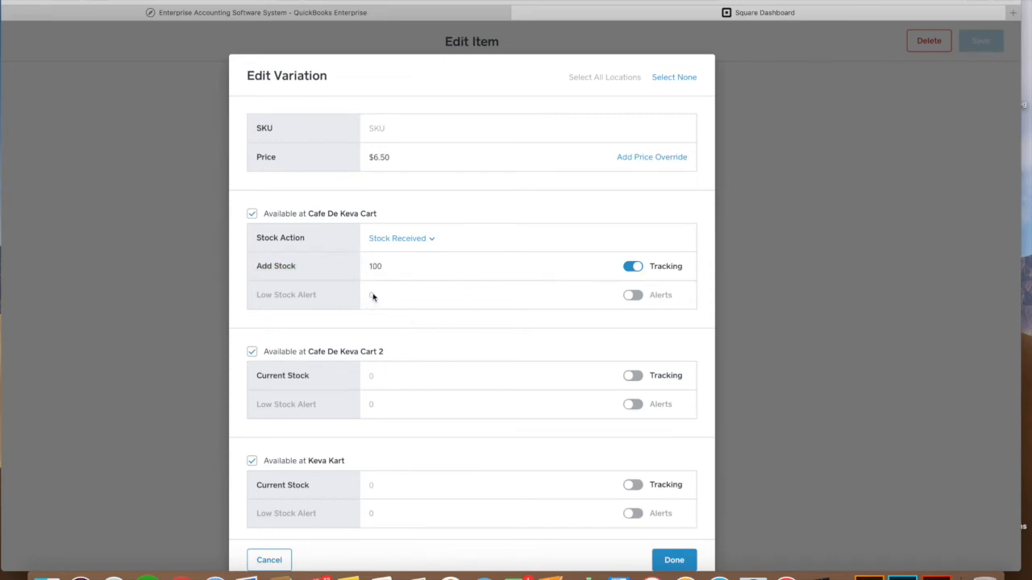
{"action": "left_click", "coordinate": [638, 296]}
{"action": "type", "text": "12"}
{"action": "left_click", "coordinate": [681, 76]}
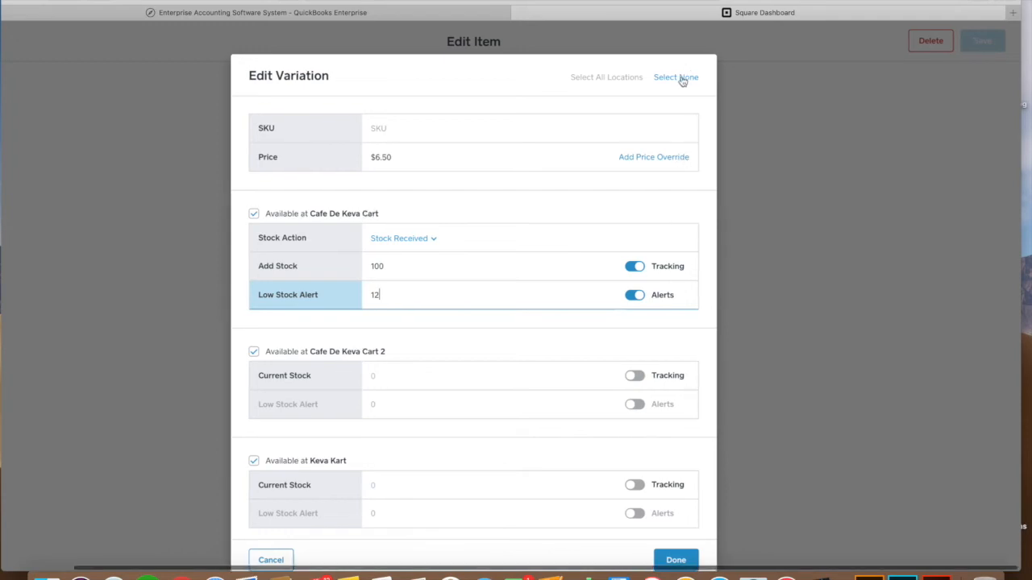
{"action": "left_click", "coordinate": [627, 76]}
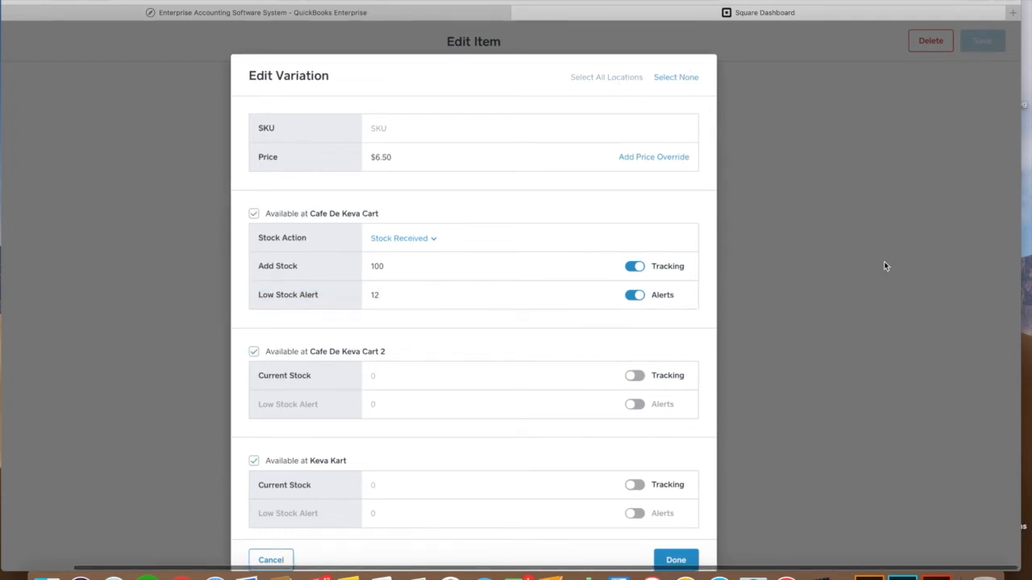
{"action": "left_click", "coordinate": [691, 558]}
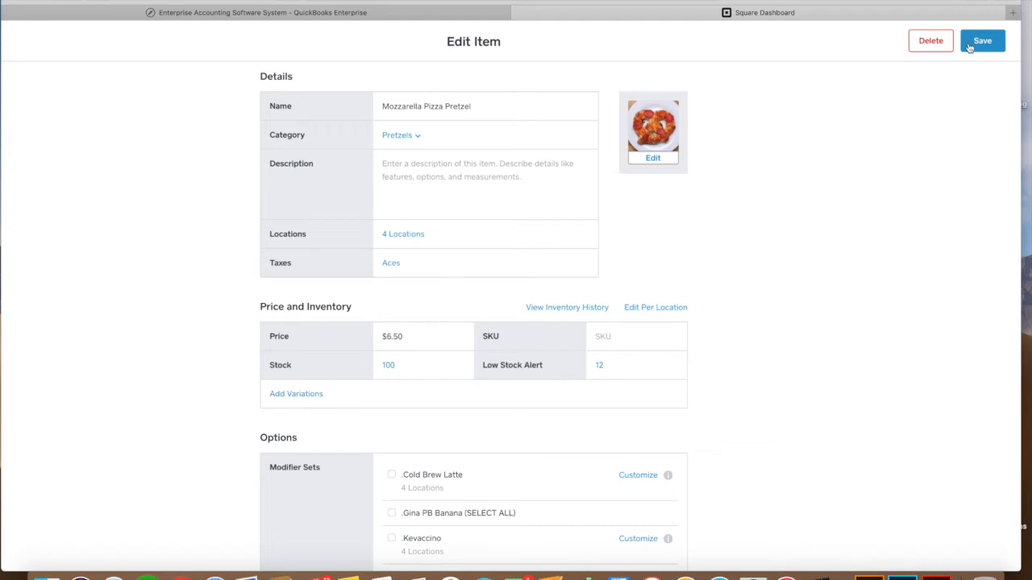
- Save the changes to the Mozzarella Pizza Pretzel item and return to the item library
{"action": "scroll", "coordinate": [940, 115], "scroll_direction": "left", "scroll_amount": 1}
{"action": "scroll", "coordinate": [973, 76], "scroll_direction": "right", "scroll_amount": 1}
{"action": "scroll", "coordinate": [973, 76], "scroll_direction": "down", "scroll_amount": 1}
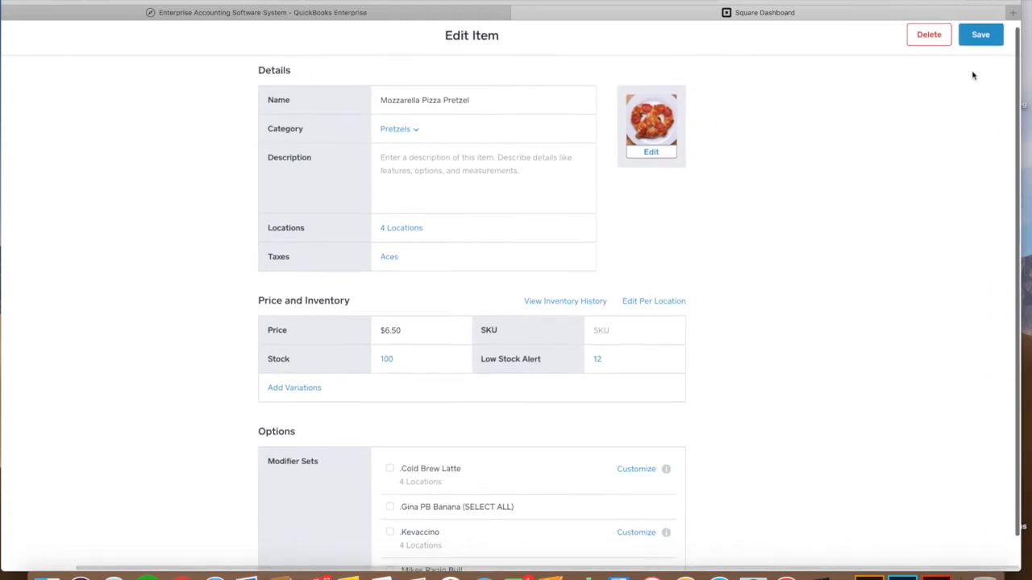
{"action": "left_click", "coordinate": [978, 41]}
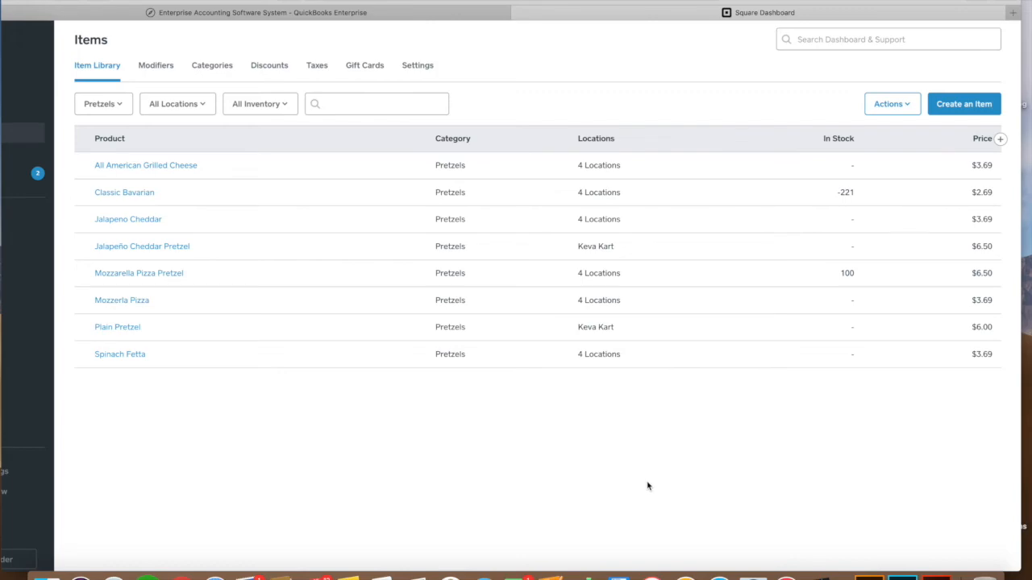
{"action": "scroll", "coordinate": [1006, 25], "scroll_direction": "down", "scroll_amount": 1}
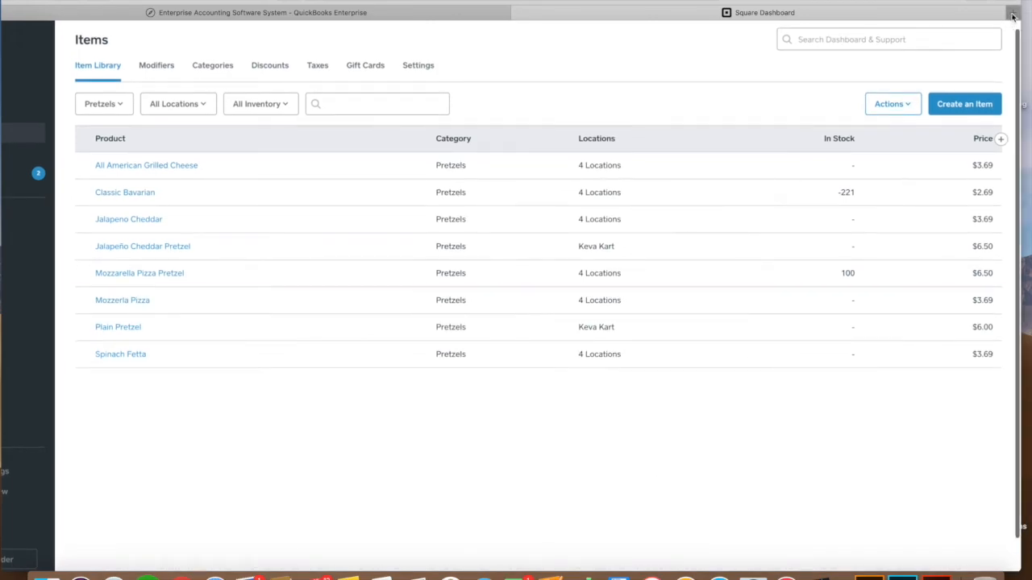
- Open the US Foods website in a new browser tab
{"action": "left_click", "coordinate": [1013, 16]}
{"action": "left_click", "coordinate": [504, 11]}
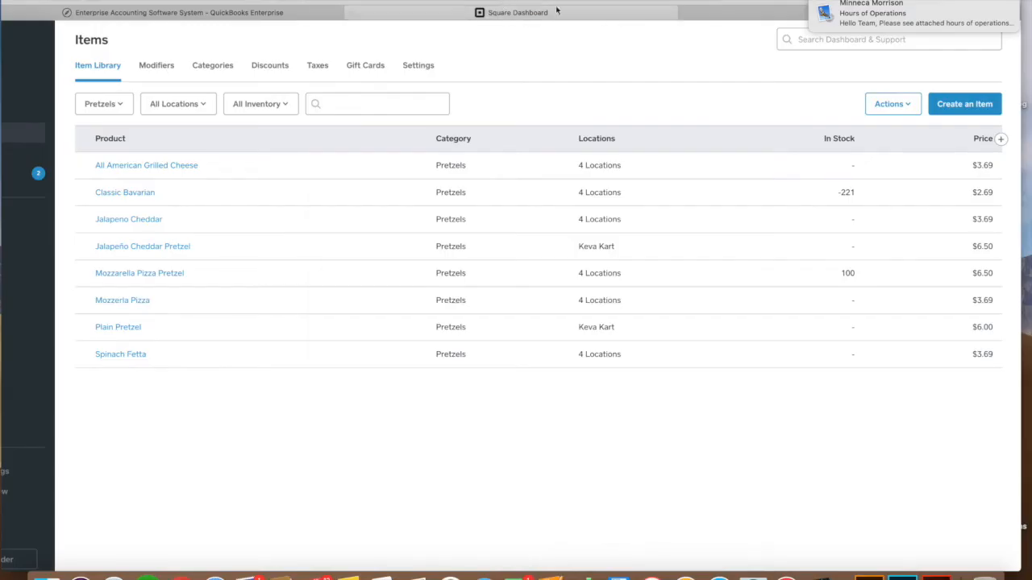
{"action": "left_click", "coordinate": [510, 0]}
{"action": "left_click", "coordinate": [751, 18]}
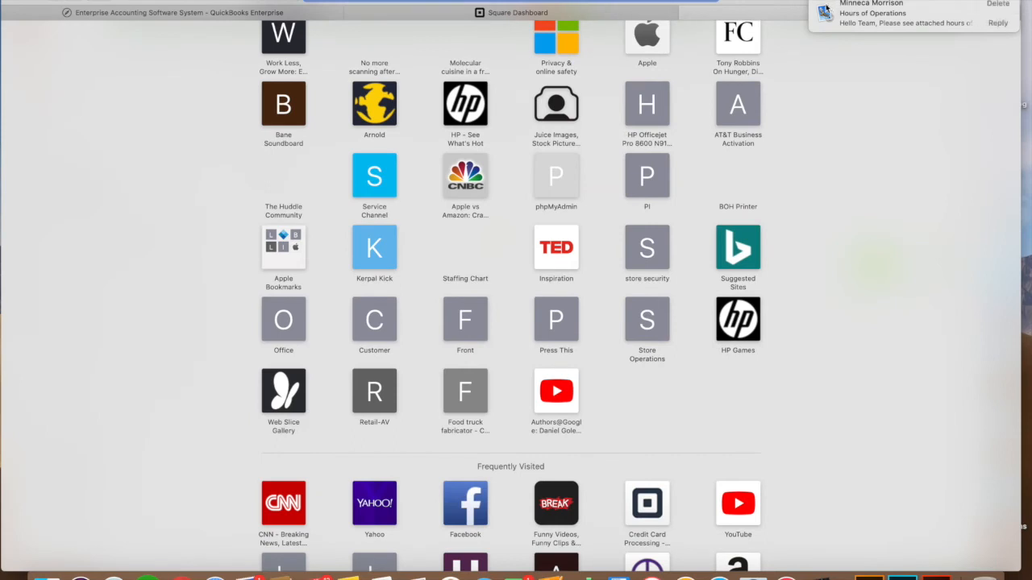
{"action": "type", "text": "usfoods"}
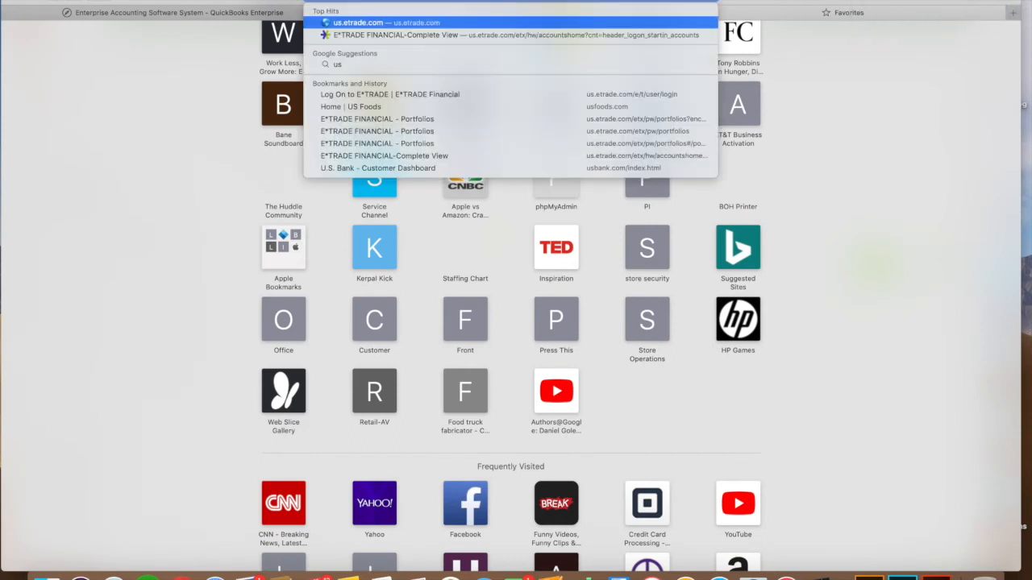
{"action": "key", "text": "Return"}
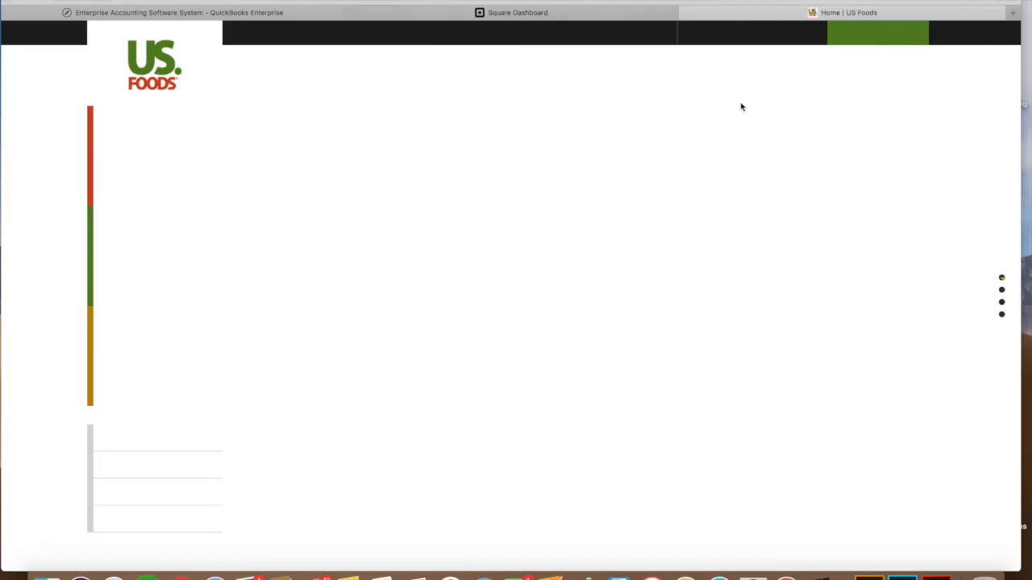
- Go to the US Foods ordering site and start a new order from the KevaWeekly Winter 2018 list
{"action": "scroll", "coordinate": [794, 104], "scroll_direction": "down", "scroll_amount": 5}
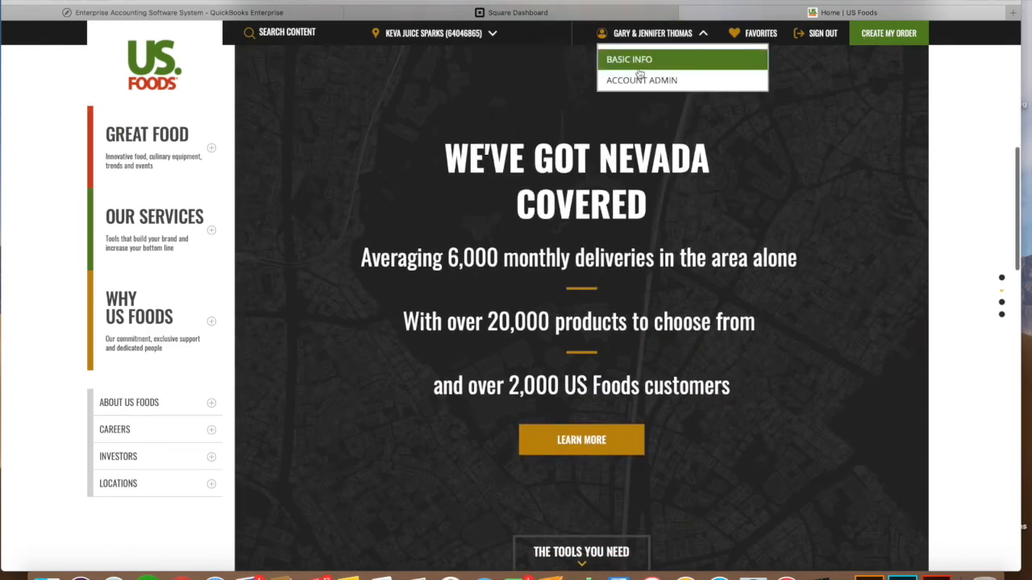
{"action": "left_click", "coordinate": [885, 40]}
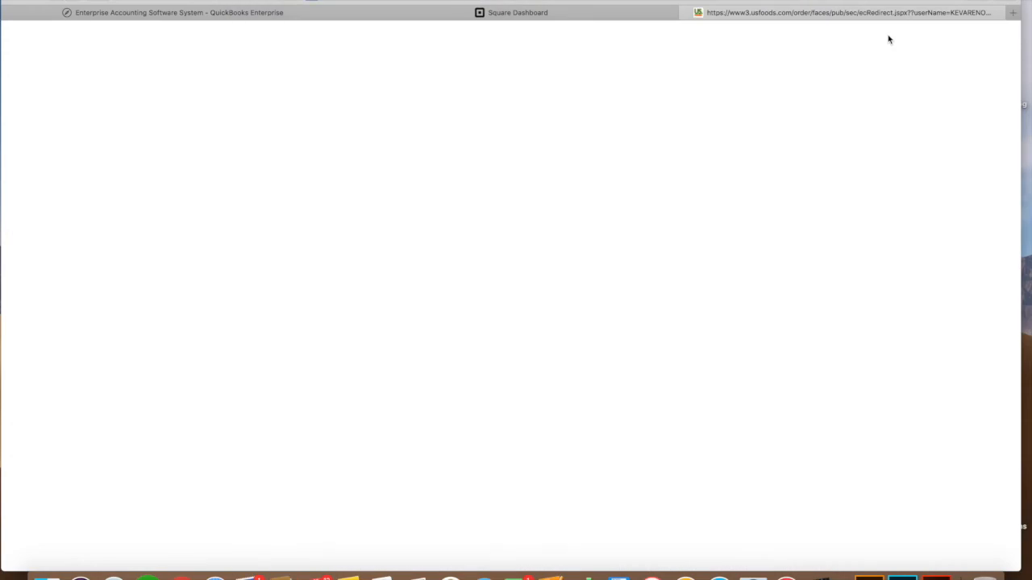
{"action": "mouse_move", "coordinate": [903, 73]}
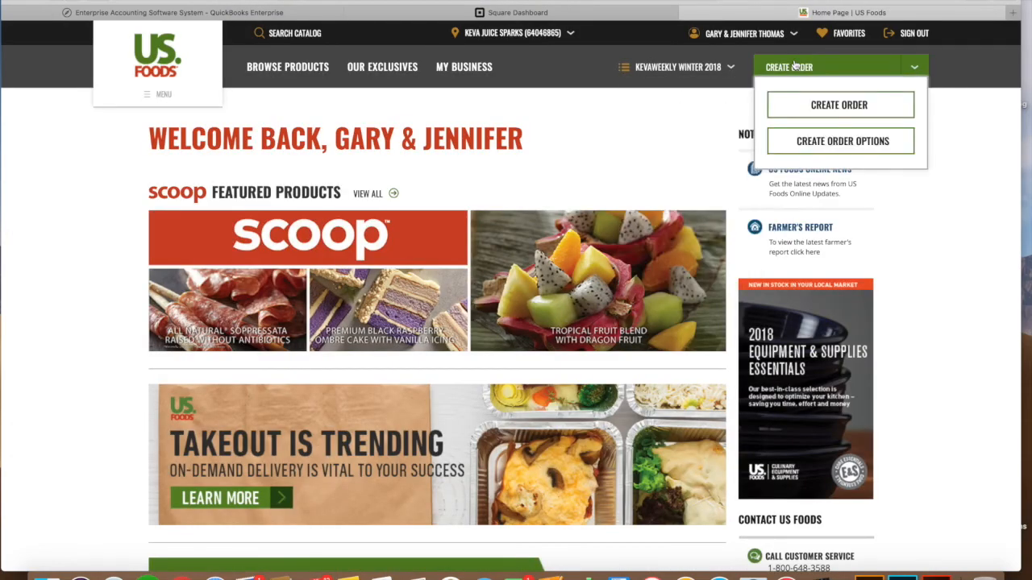
{"action": "left_click", "coordinate": [837, 105]}
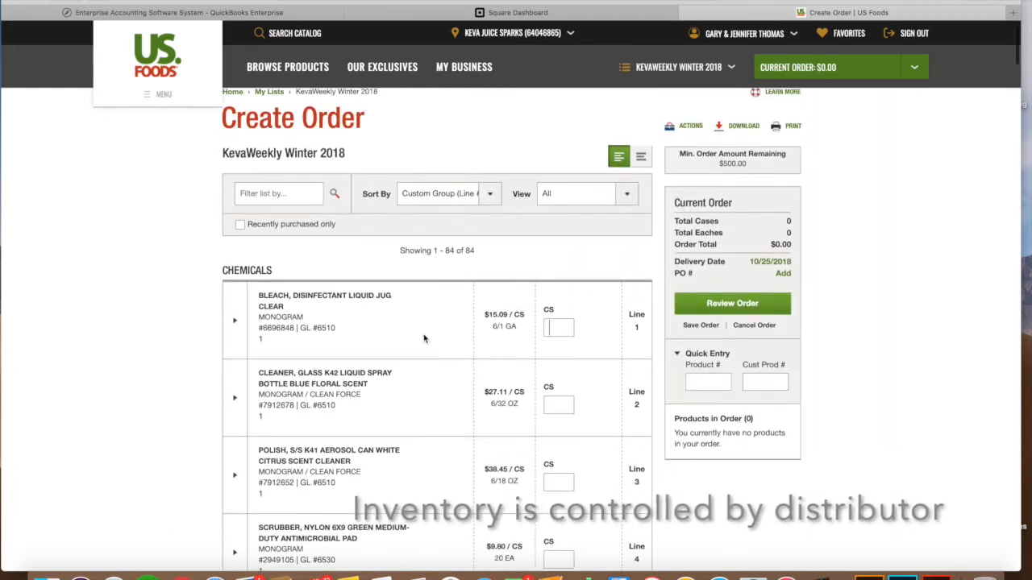
- Look through the products and prices on the distributor's order list, and close the site to return to the Square item library
{"action": "scroll", "coordinate": [480, 358], "scroll_direction": "down", "scroll_amount": 3}
{"action": "scroll", "coordinate": [424, 342], "scroll_direction": "up", "scroll_amount": 1}
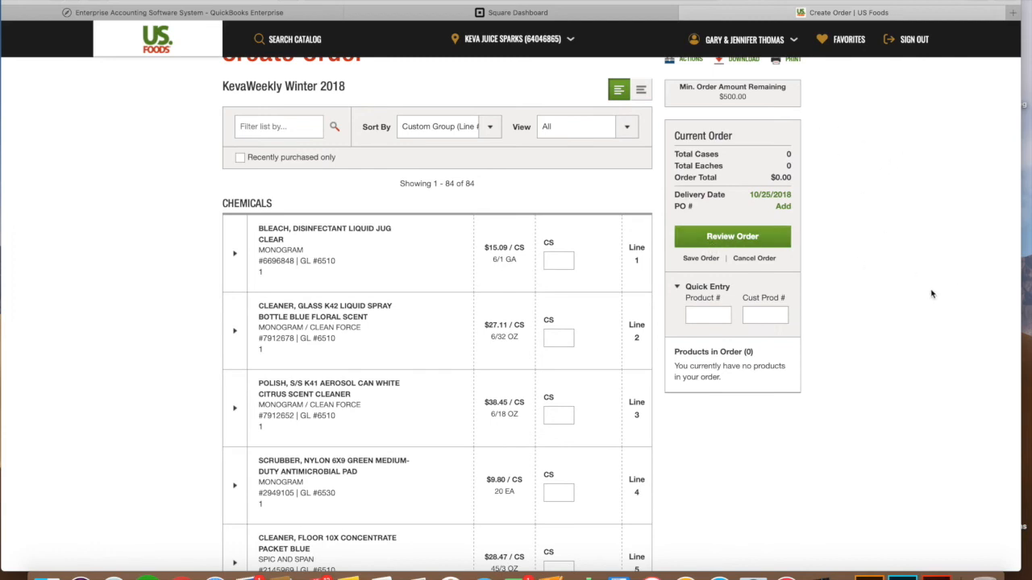
{"action": "scroll", "coordinate": [925, 290], "scroll_direction": "down", "scroll_amount": 7}
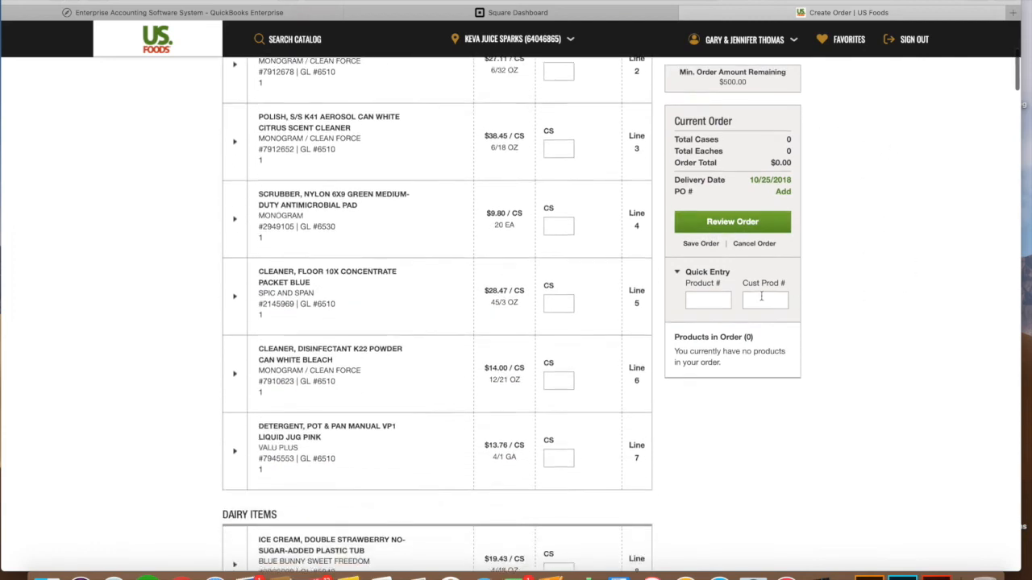
{"action": "left_click", "coordinate": [686, 12]}
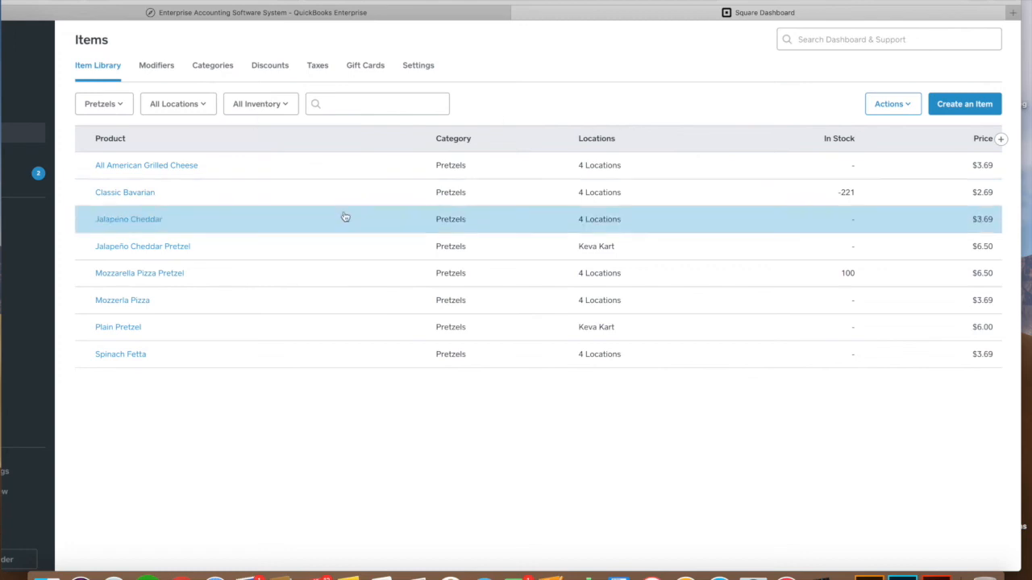
- Filter the item library to the Retail category
{"action": "left_click", "coordinate": [108, 105]}
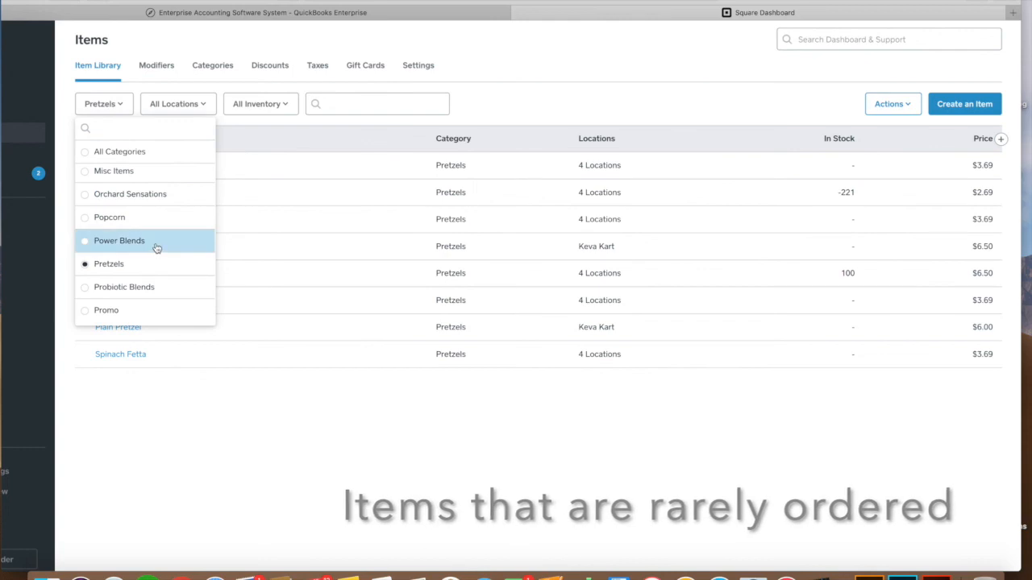
{"action": "scroll", "coordinate": [156, 290], "scroll_direction": "down", "scroll_amount": 5}
{"action": "scroll", "coordinate": [158, 263], "scroll_direction": "down", "scroll_amount": 1}
{"action": "scroll", "coordinate": [156, 259], "scroll_direction": "up", "scroll_amount": 3}
{"action": "left_click", "coordinate": [155, 256]}
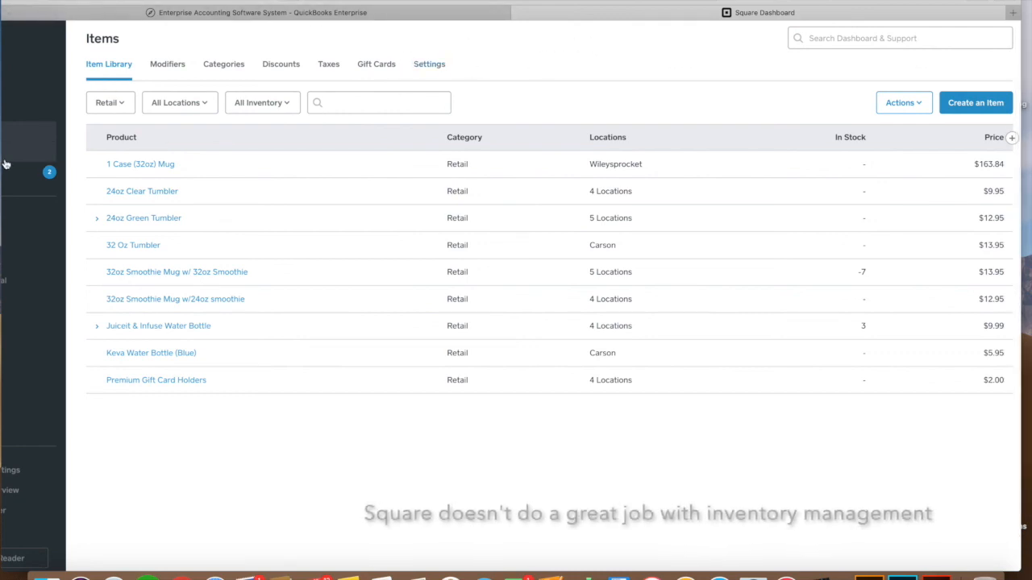
- Switch to QuickBooks and look through the list of standard reports
{"action": "scroll", "coordinate": [70, 170], "scroll_direction": "left", "scroll_amount": 2}
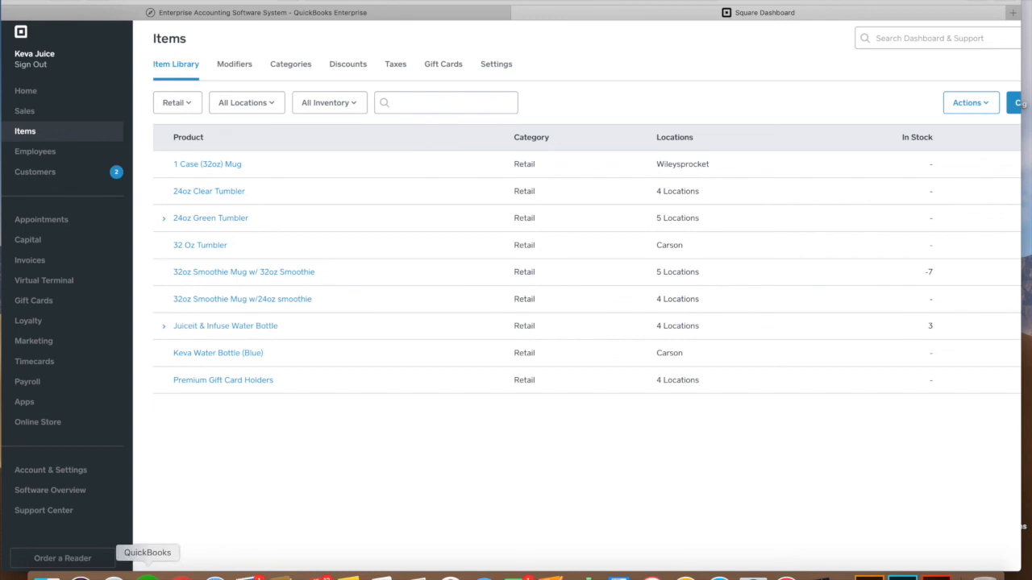
{"action": "left_click", "coordinate": [147, 576]}
{"action": "scroll", "coordinate": [707, 322], "scroll_direction": "down", "scroll_amount": 5}
{"action": "scroll", "coordinate": [707, 352], "scroll_direction": "up", "scroll_amount": 2}
{"action": "scroll", "coordinate": [707, 352], "scroll_direction": "up", "scroll_amount": 3}
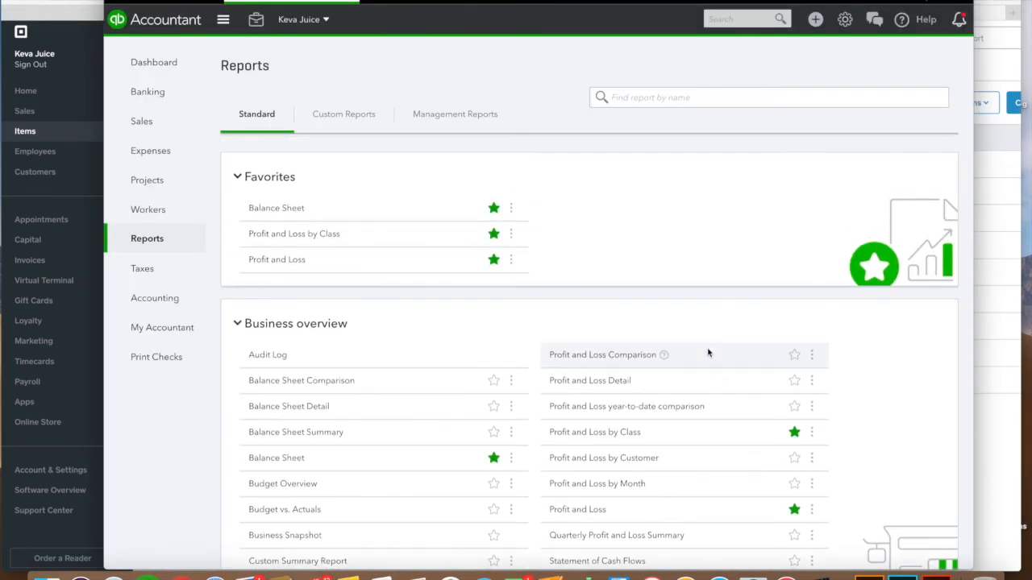